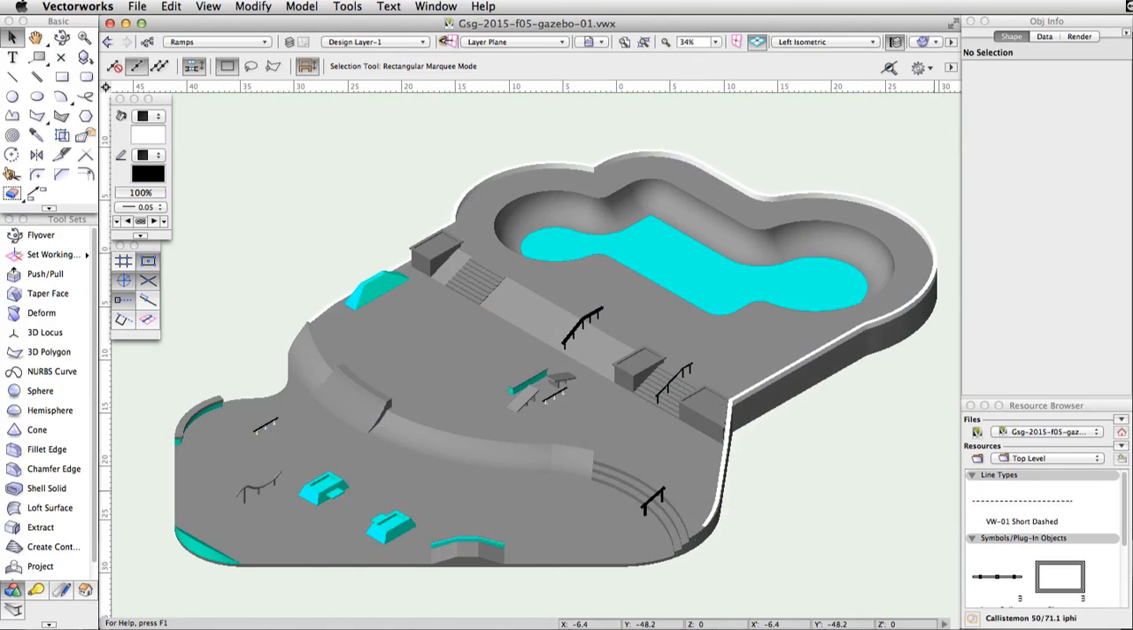
Step: Make Concrete Base the active class
{"action": "left_click", "coordinate": [149, 43]}
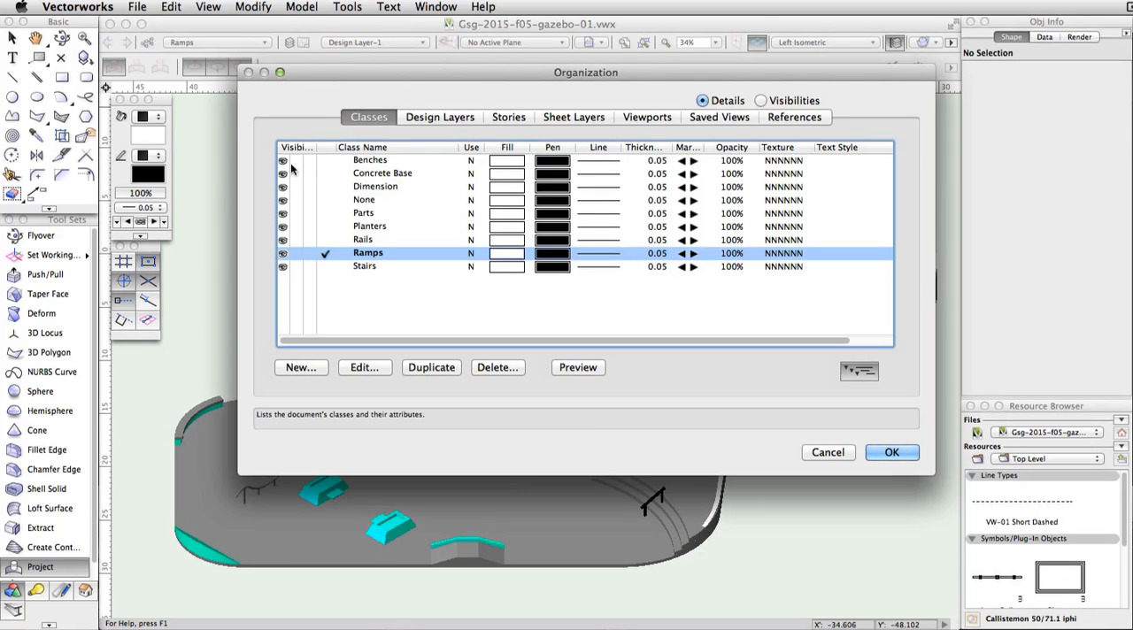
{"action": "left_click", "coordinate": [324, 173]}
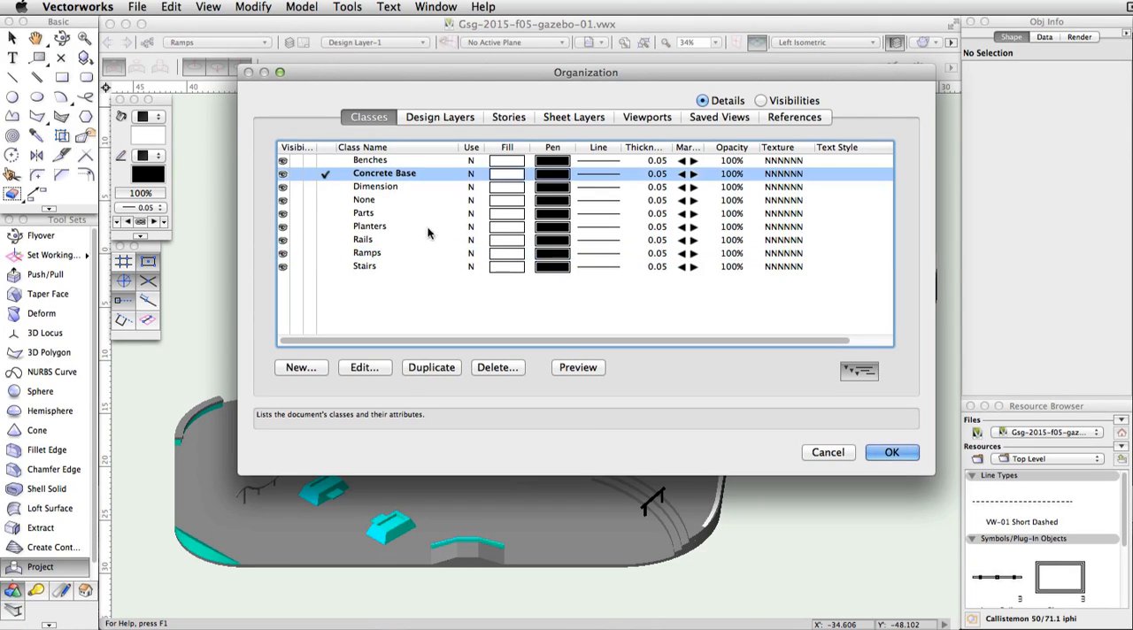
{"action": "left_click", "coordinate": [890, 452]}
Step: In Top/Plan view, draw a tangent-to-line arc of about 7.07 m radius from the curved ramp's outer end, with its tangent at 60°
{"action": "left_click", "coordinate": [819, 42]}
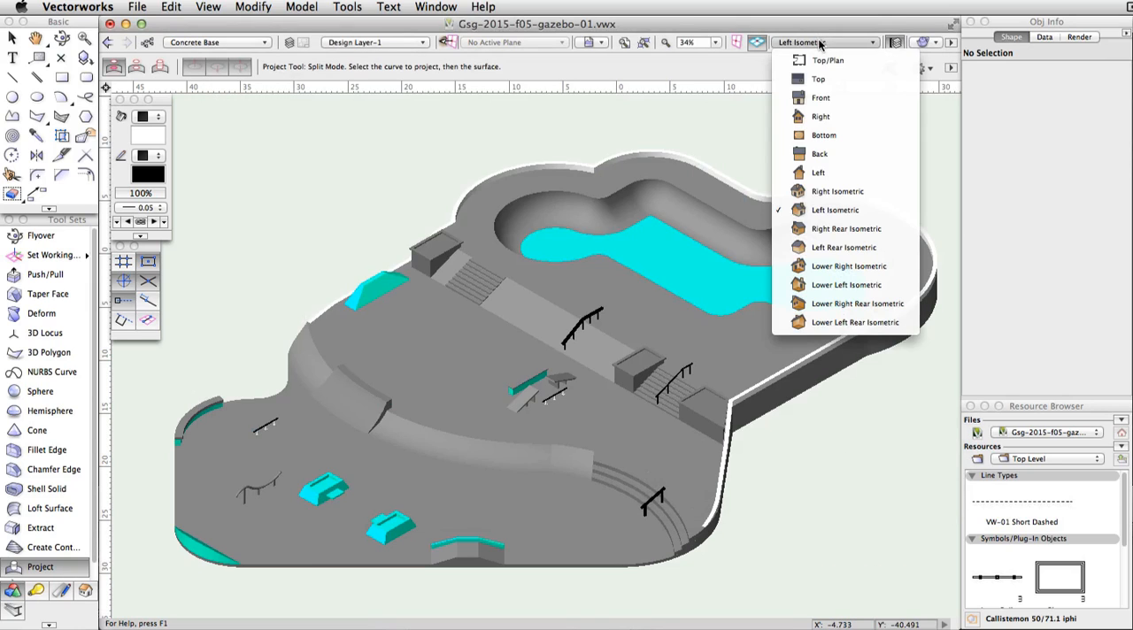
{"action": "left_click", "coordinate": [824, 55]}
{"action": "middle_click_drag", "start_coordinate": [443, 197], "coordinate": [715, 233]}
{"action": "scroll", "coordinate": [599, 171], "scroll_direction": "up", "scroll_amount": 2}
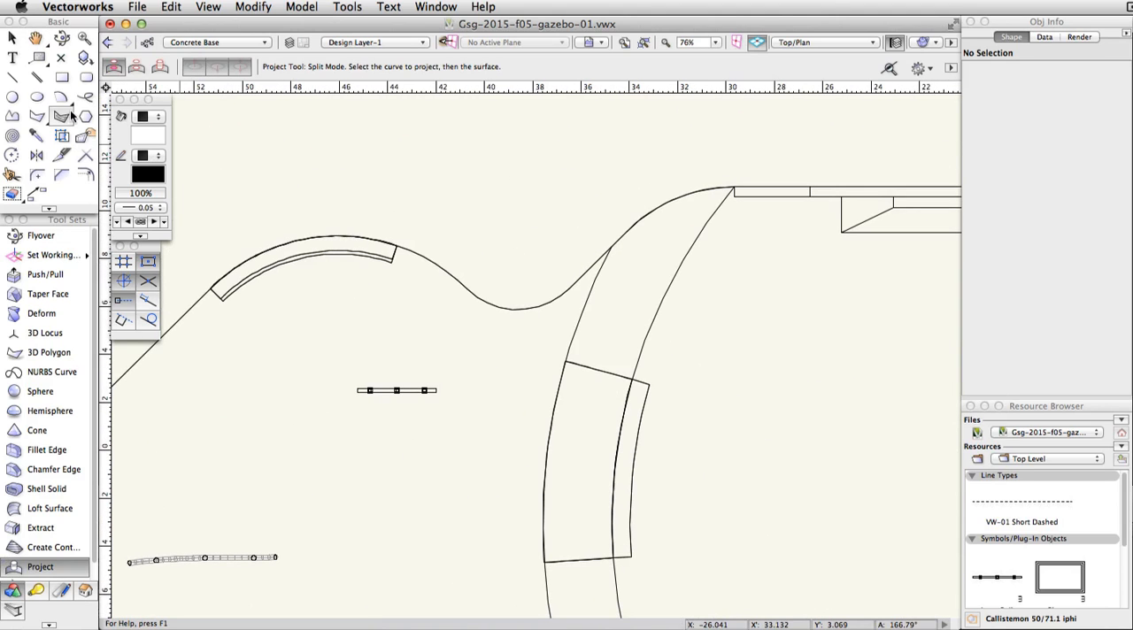
{"action": "left_click", "coordinate": [61, 98]}
{"action": "left_click", "coordinate": [161, 67]}
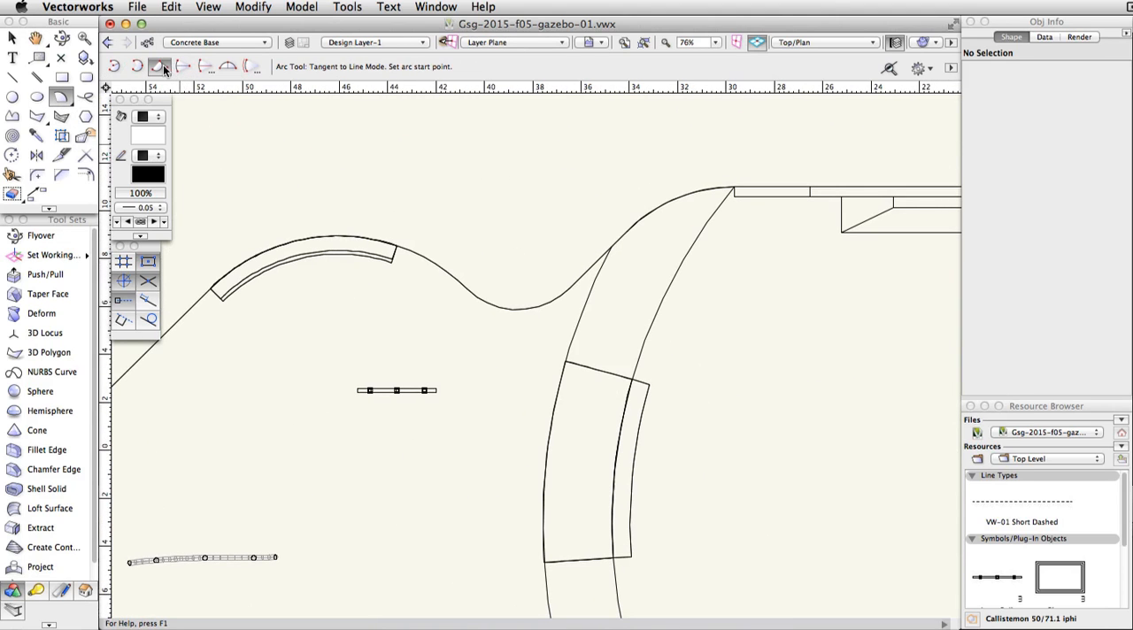
{"action": "scroll", "coordinate": [324, 174], "scroll_direction": "up", "scroll_amount": 1}
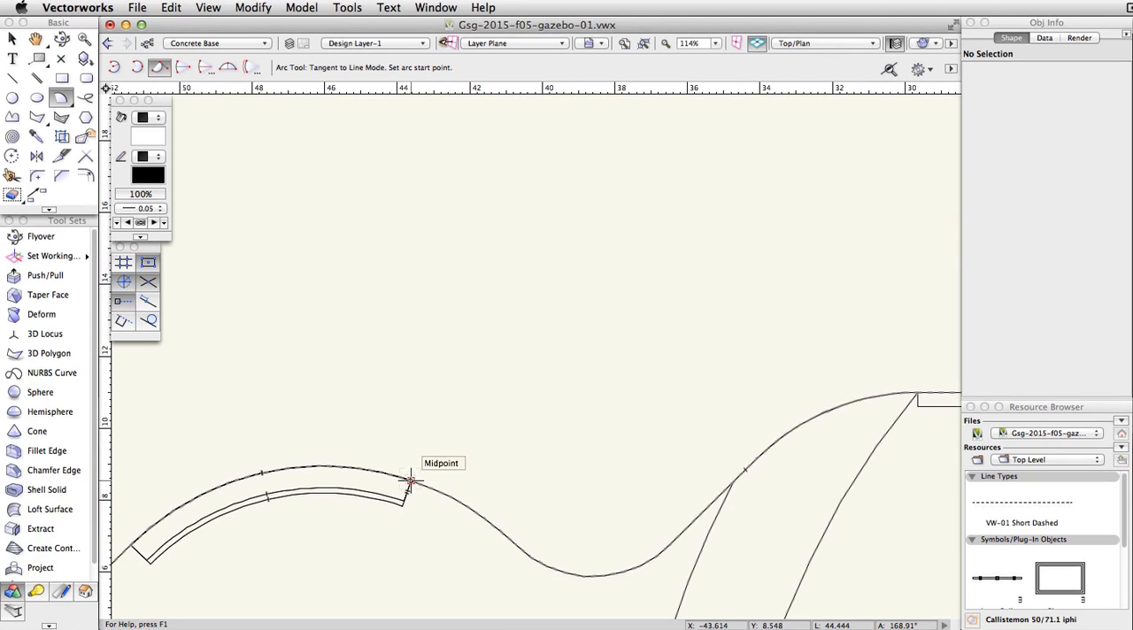
{"action": "left_click", "coordinate": [410, 480]}
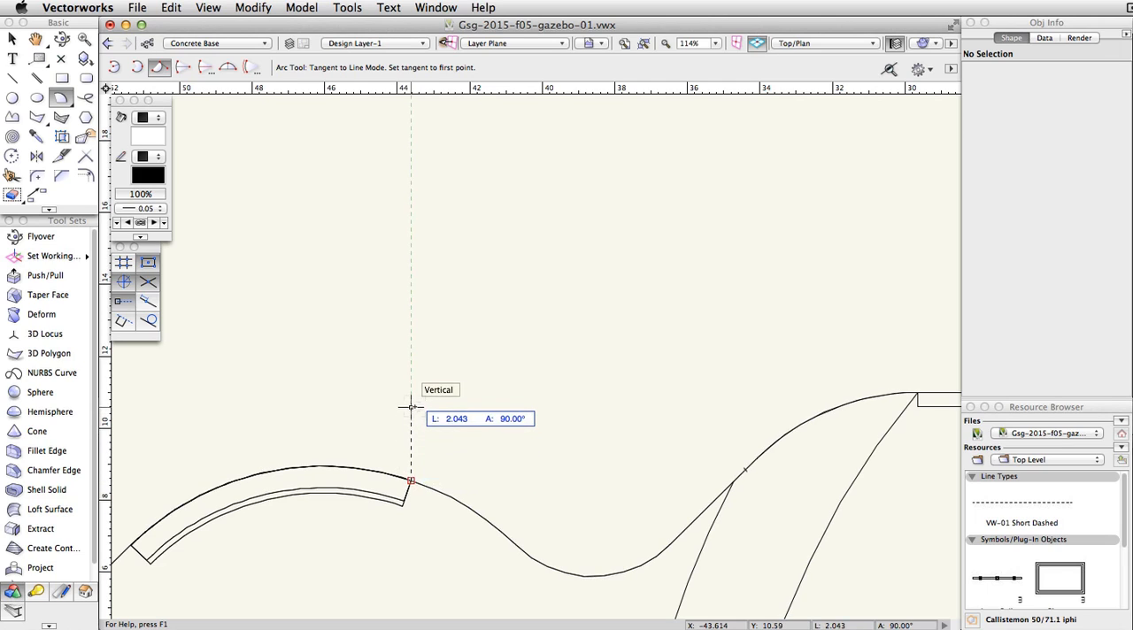
{"action": "left_click", "coordinate": [483, 353]}
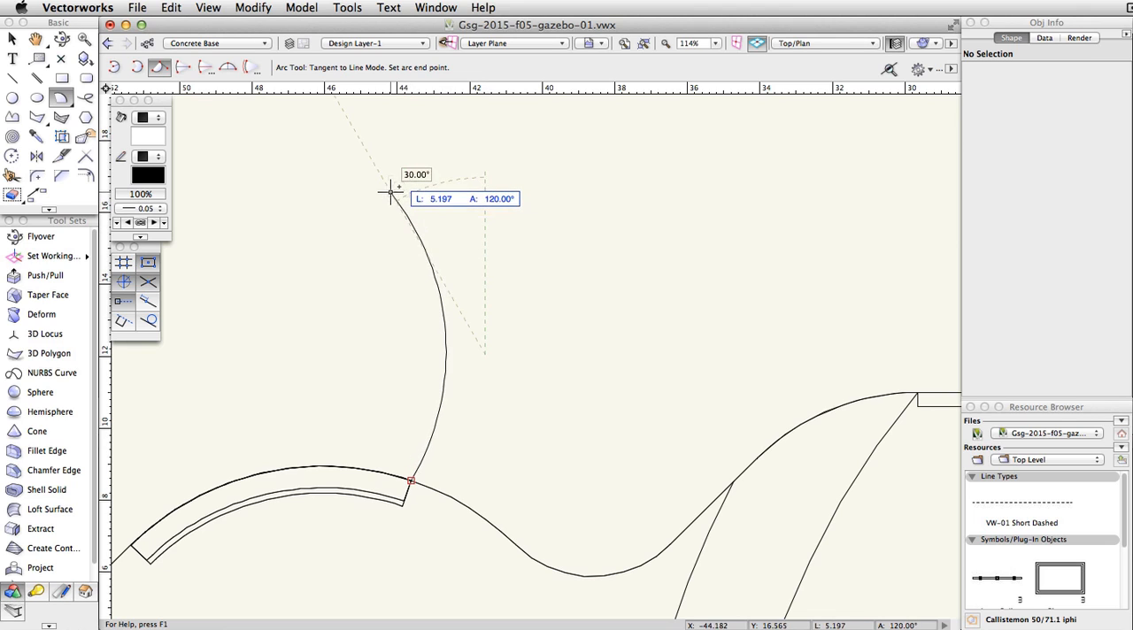
{"action": "left_click", "coordinate": [419, 242]}
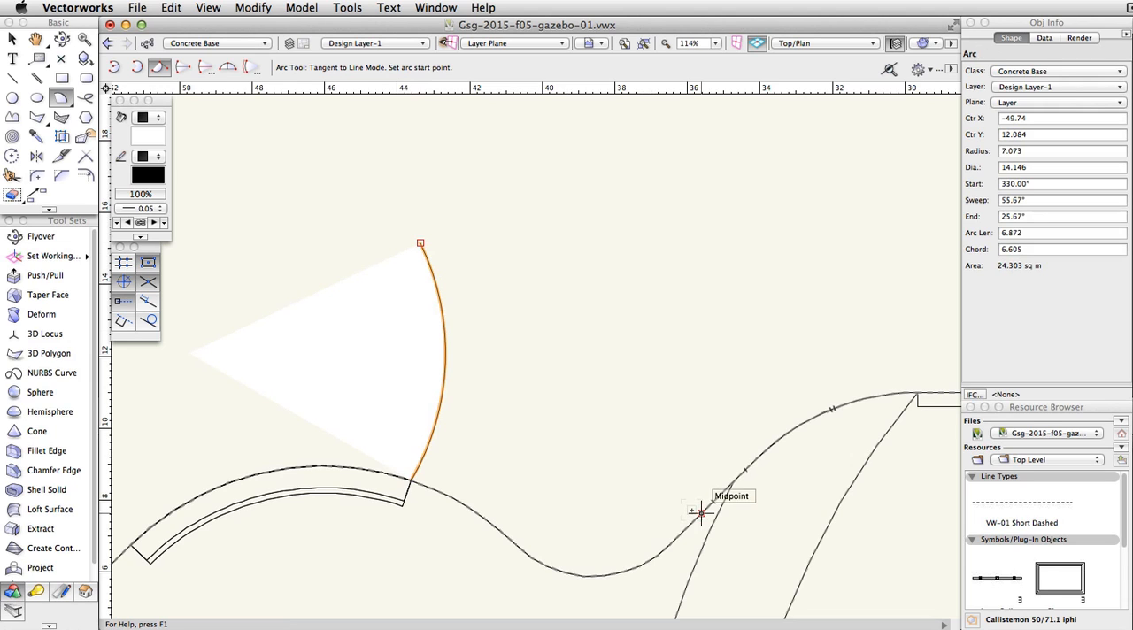
Step: Draw a facing tangent arc of about 5.96 m radius from the base edge's midpoint at 135°, ending level with the first arc's end
{"action": "left_click", "coordinate": [700, 512]}
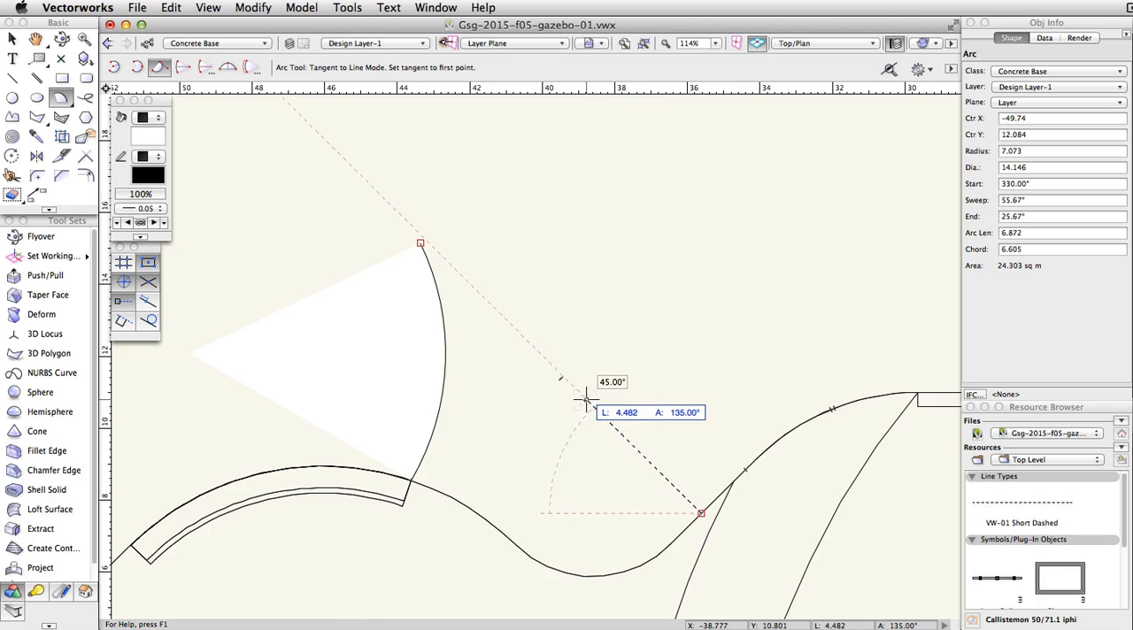
{"action": "left_click", "coordinate": [586, 398]}
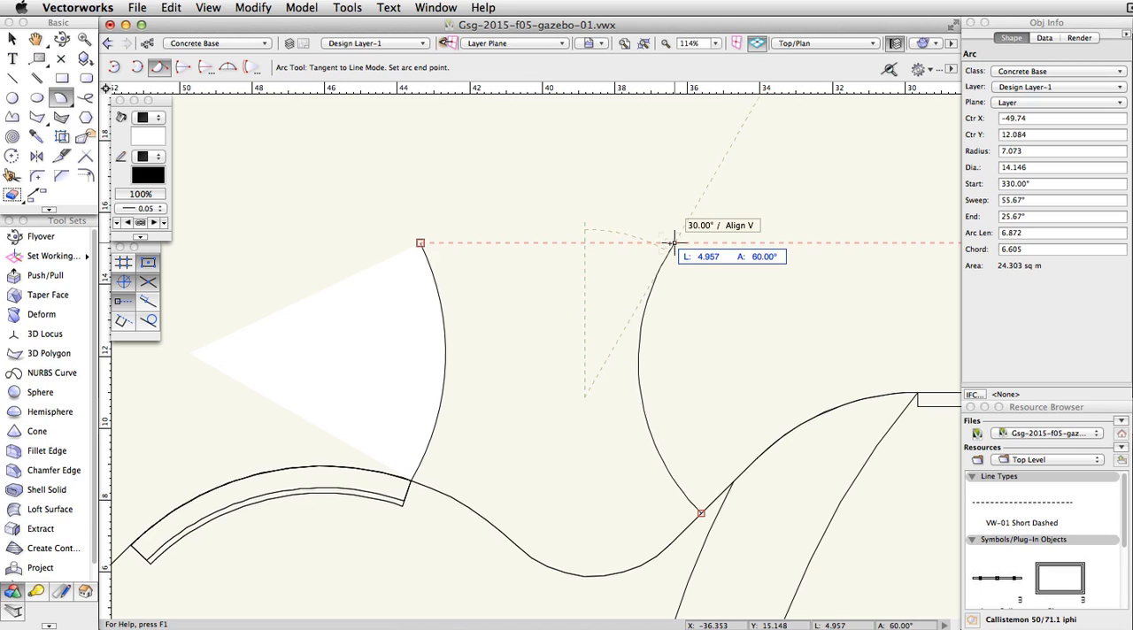
{"action": "left_click", "coordinate": [674, 241]}
Step: Draw a center-to-corner rectangle about 9.34 by 7 m, centred 3.5 m above the midpoint between the arc ends, its lower edge touching them
{"action": "scroll", "coordinate": [569, 384], "scroll_direction": "up", "scroll_amount": 3}
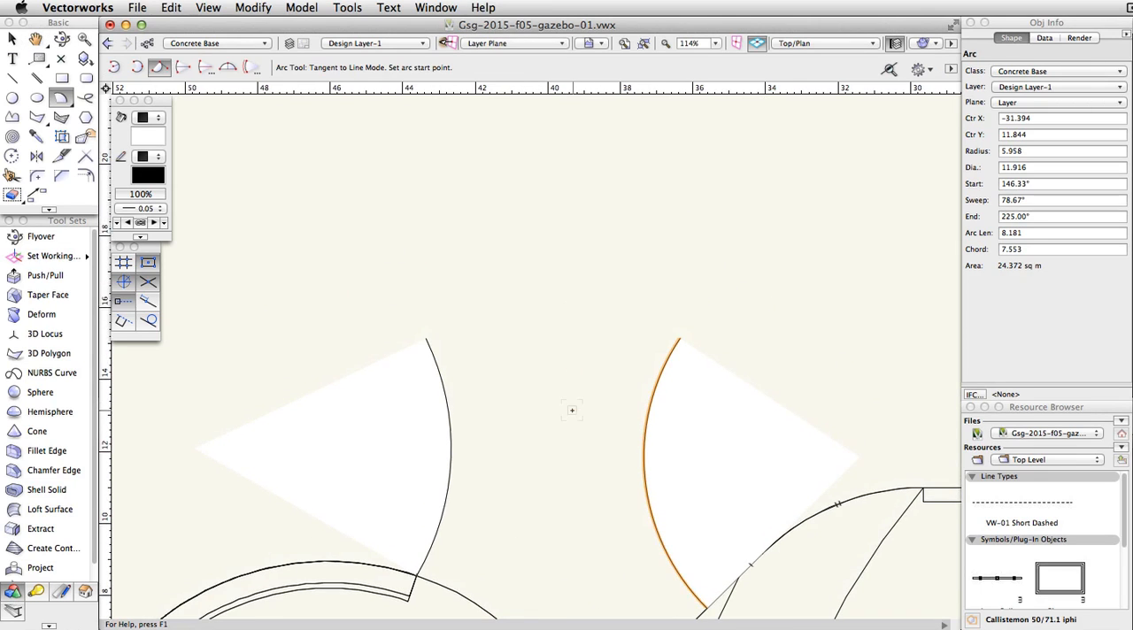
{"action": "left_click", "coordinate": [63, 78]}
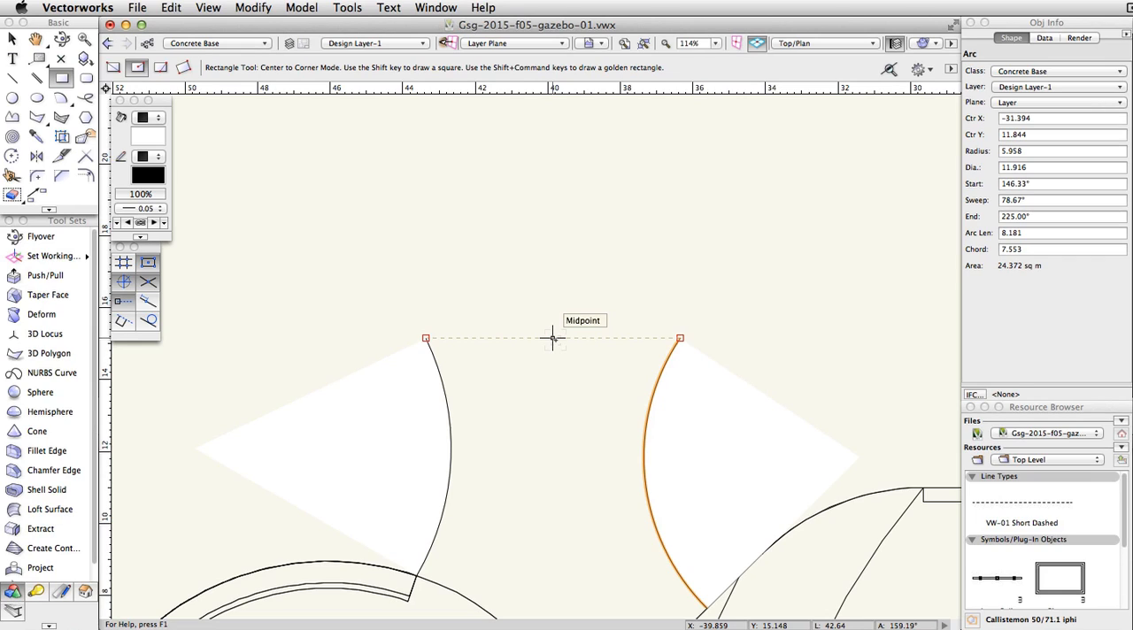
{"action": "left_click", "coordinate": [552, 337]}
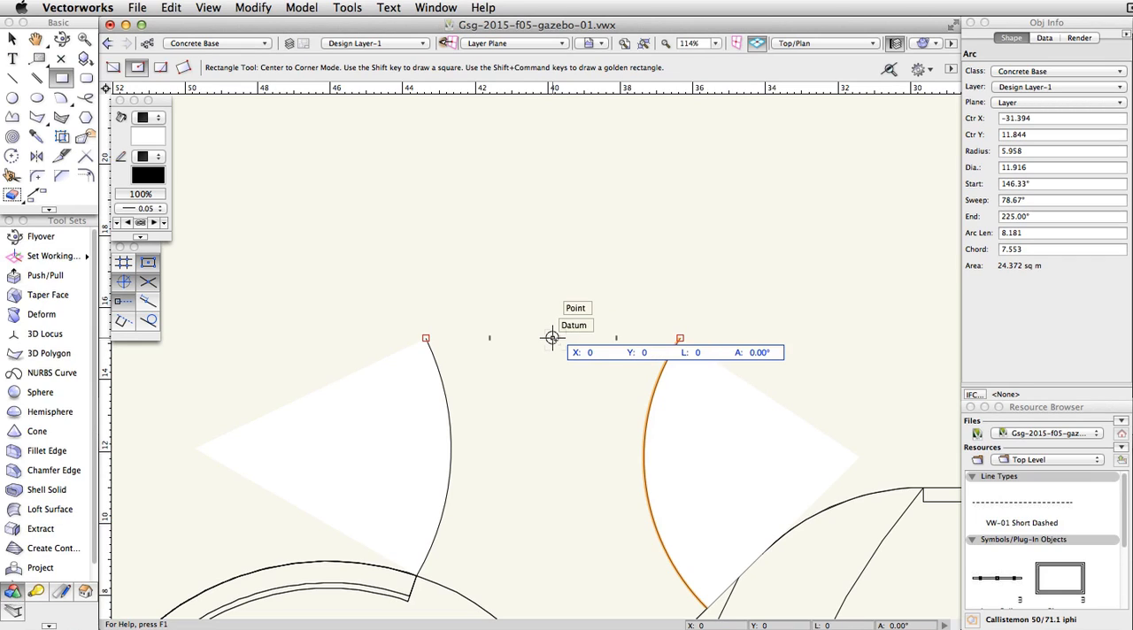
{"action": "key", "text": "Tab"}
{"action": "key", "text": "Tab"}
{"action": "key", "text": "Tab"}
{"action": "type", "text": "3.5"}
{"action": "key", "text": "Tab"}
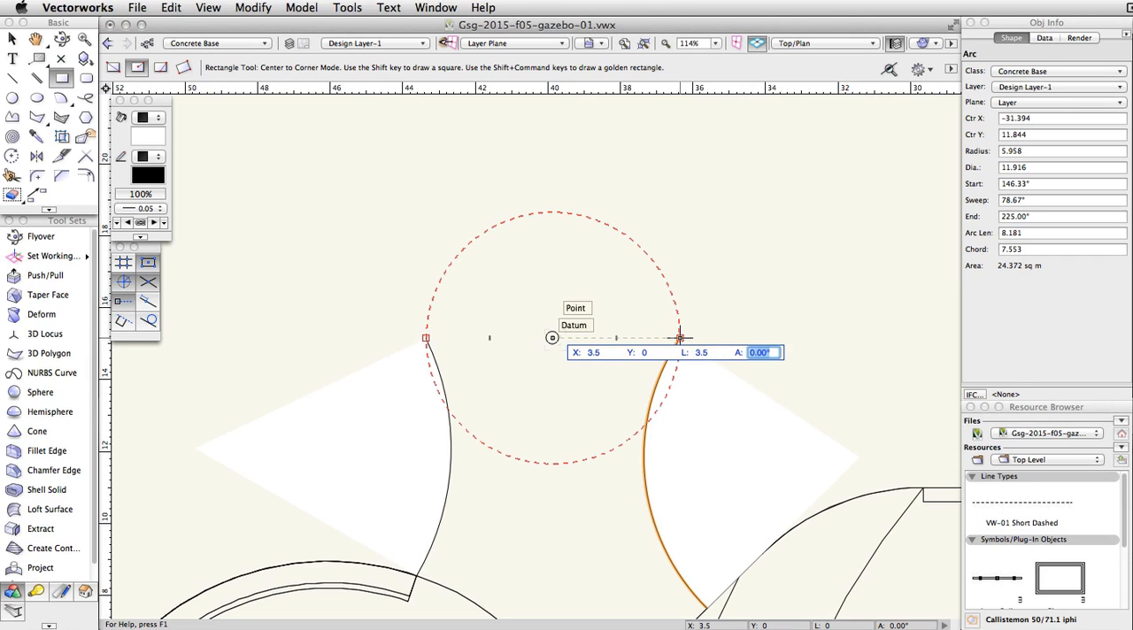
{"action": "left_click", "coordinate": [552, 213]}
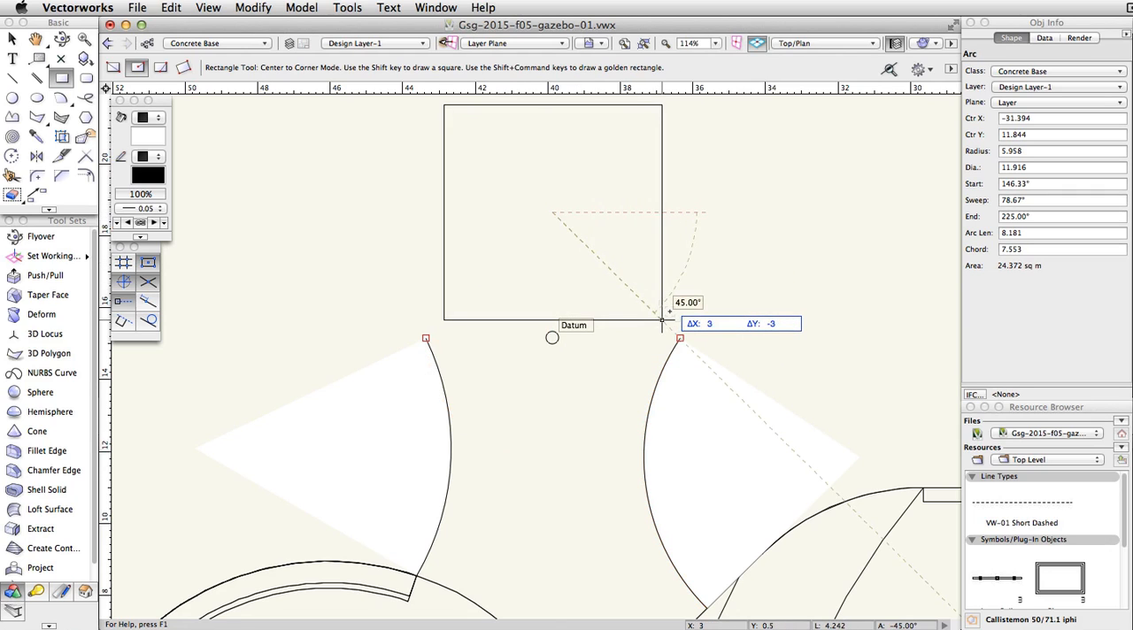
{"action": "left_click", "coordinate": [722, 337]}
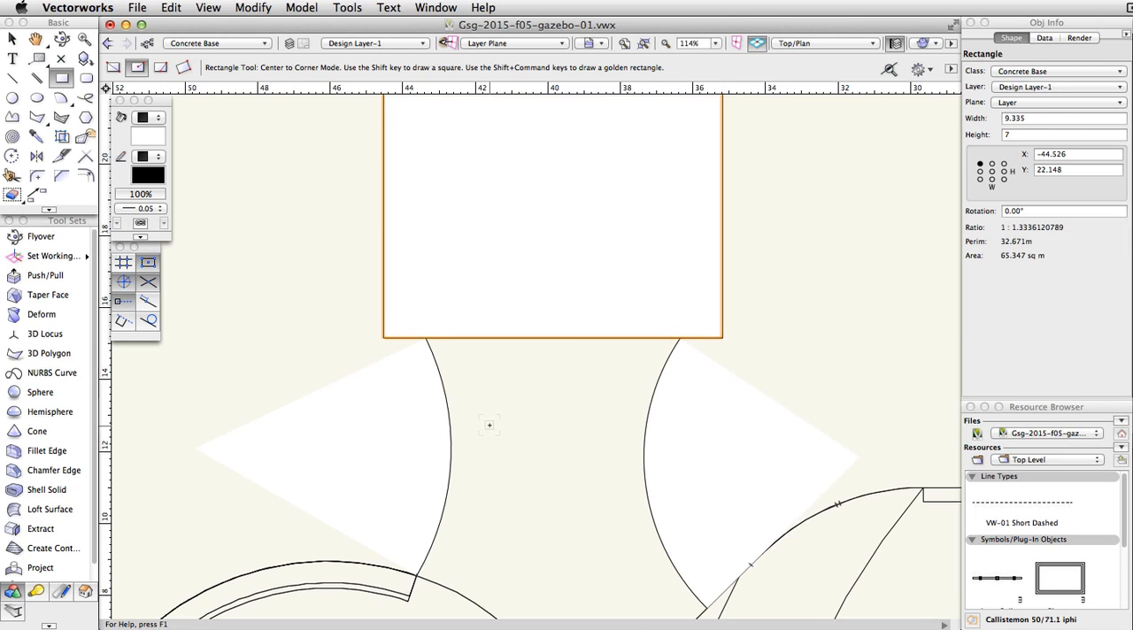
Step: Split the rectangle with Point Split mode where each arc's upper end meets its lower edge
{"action": "left_click", "coordinate": [61, 157]}
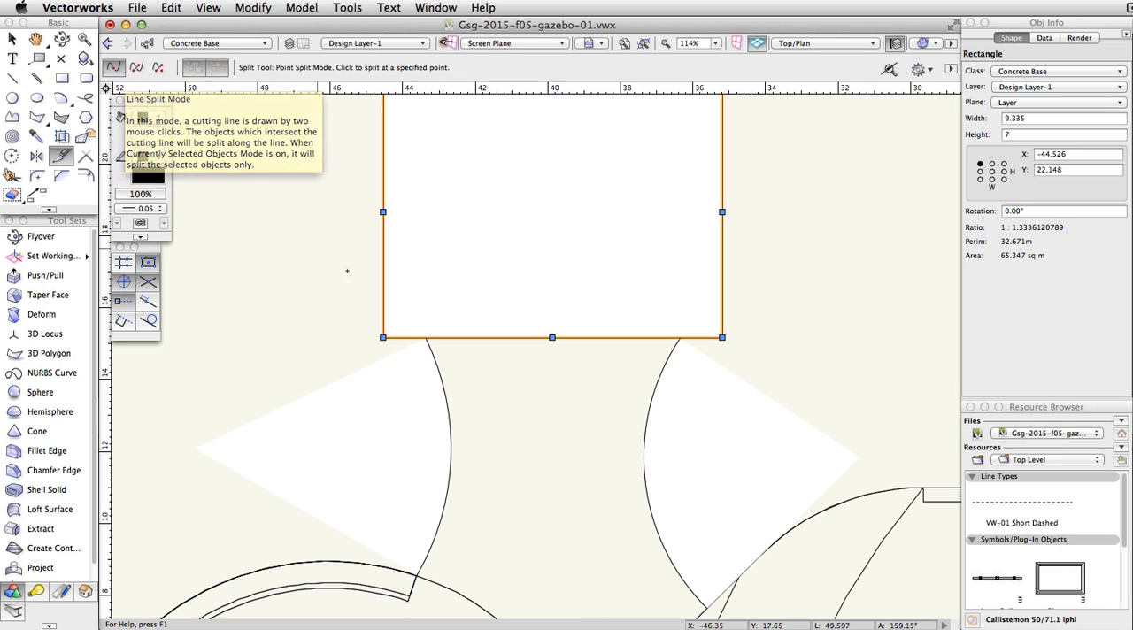
{"action": "left_click", "coordinate": [426, 339]}
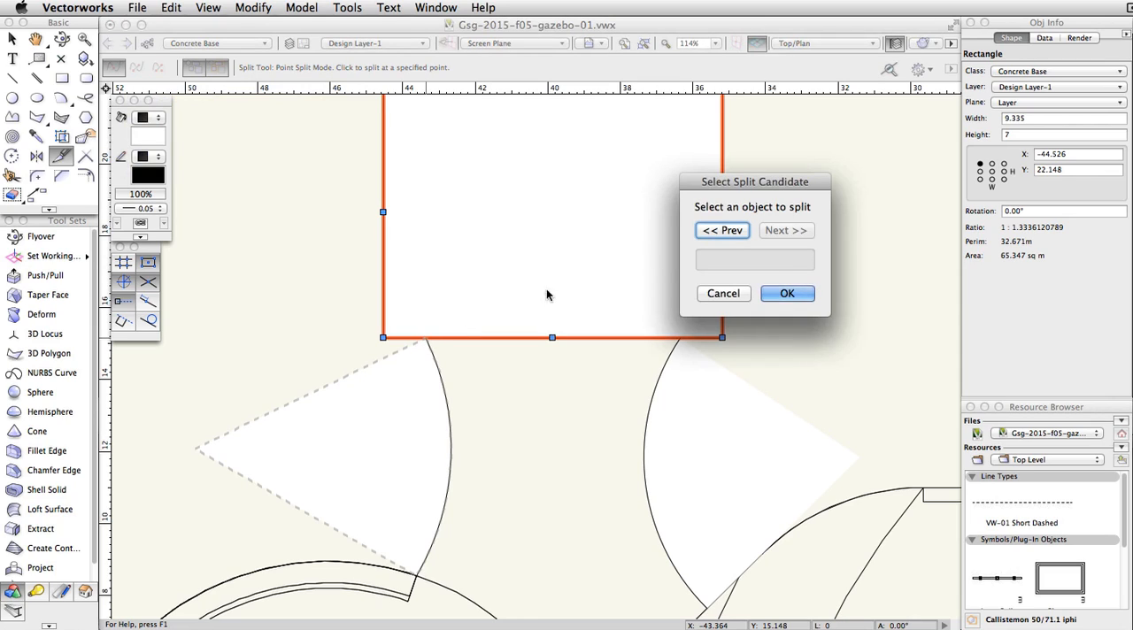
{"action": "left_click", "coordinate": [720, 231]}
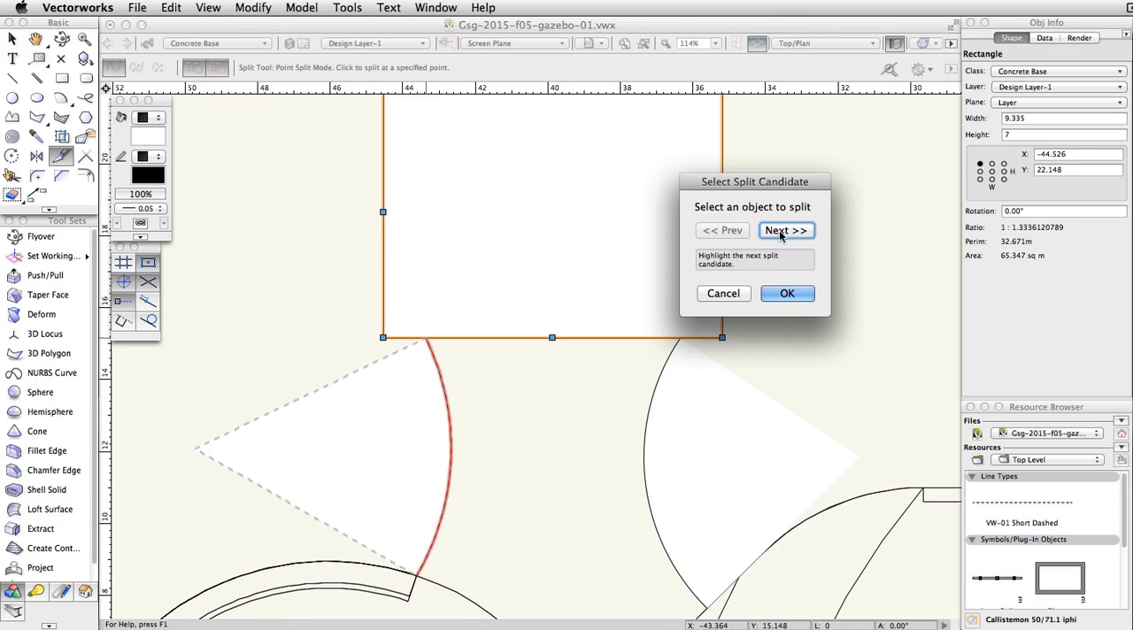
{"action": "left_click", "coordinate": [779, 230]}
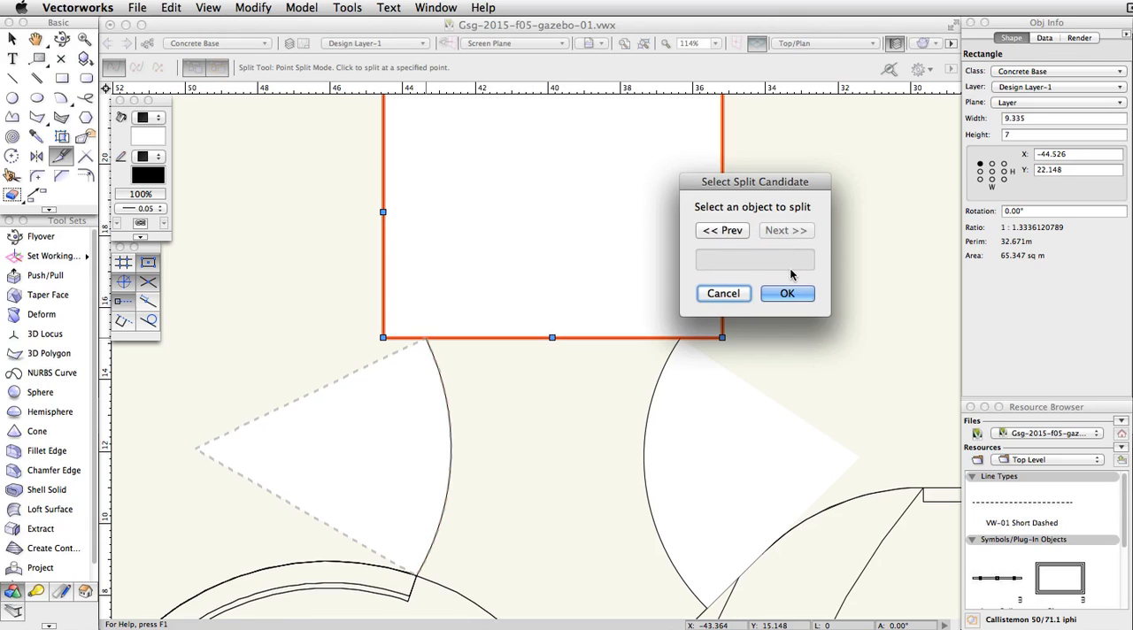
{"action": "left_click", "coordinate": [786, 294]}
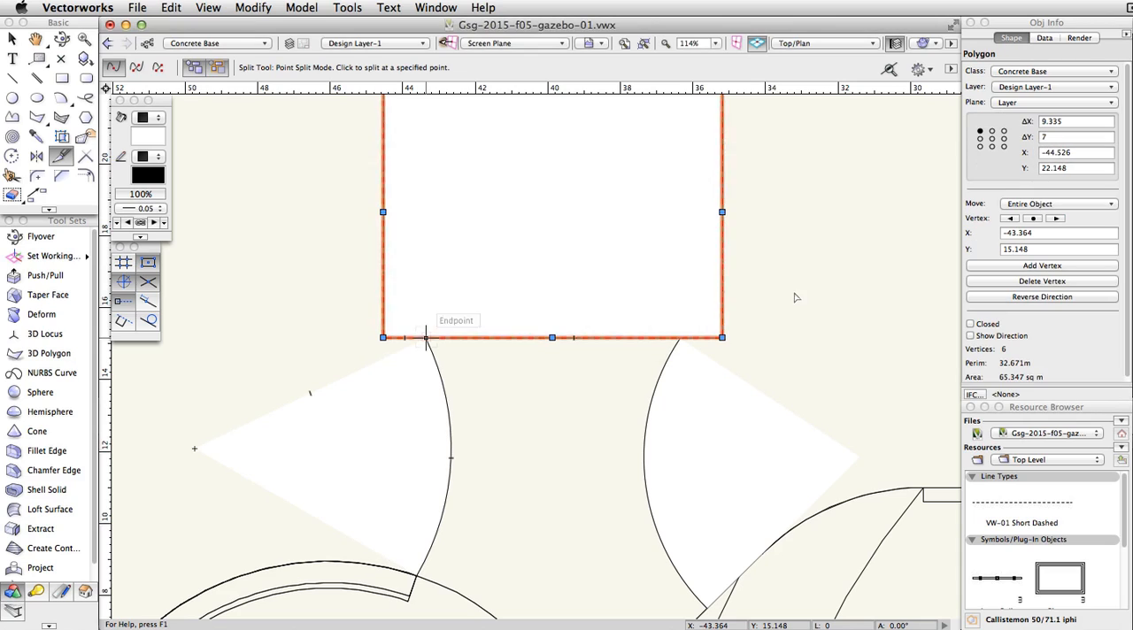
{"action": "left_click", "coordinate": [680, 339]}
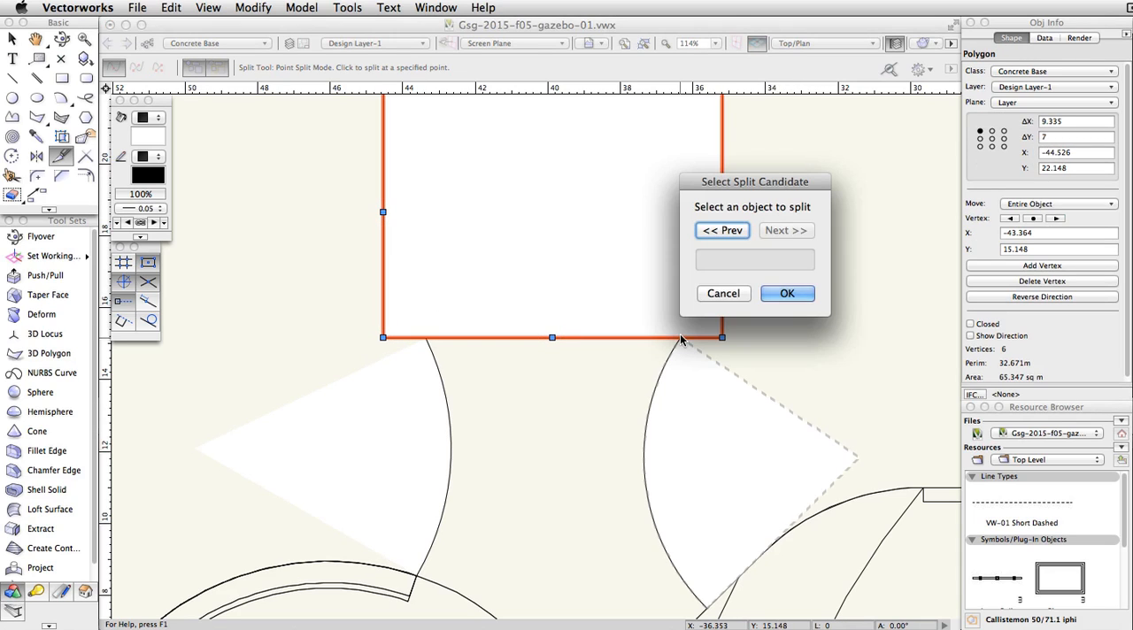
{"action": "left_click", "coordinate": [787, 294]}
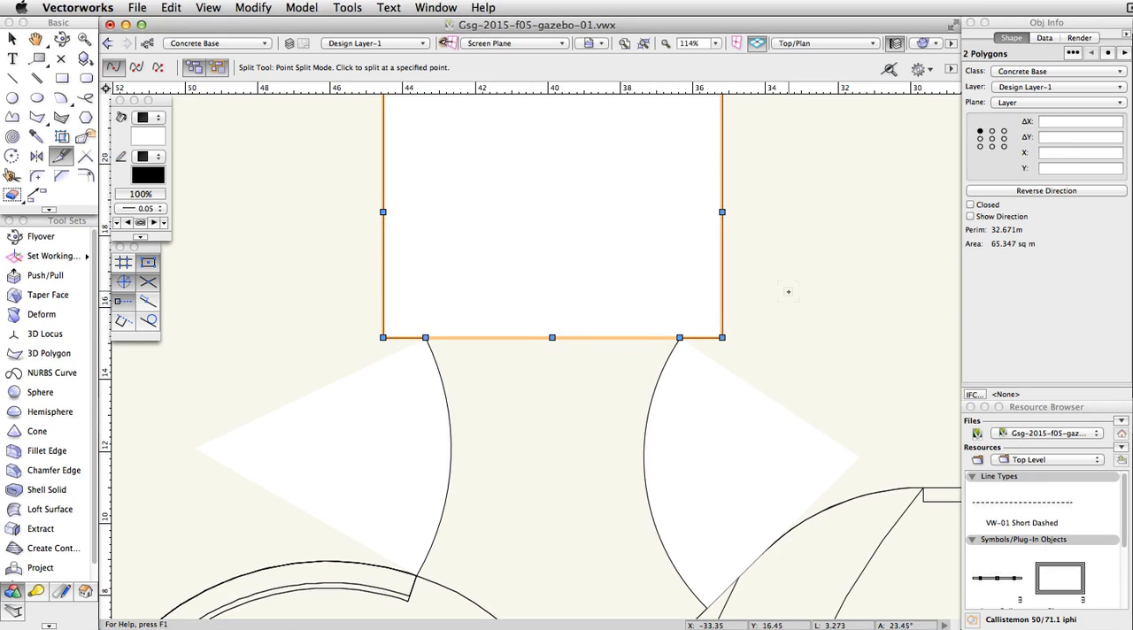
Step: Select the open rectangle outline and both arcs, and compose them into one polyline
{"action": "key", "text": "x"}
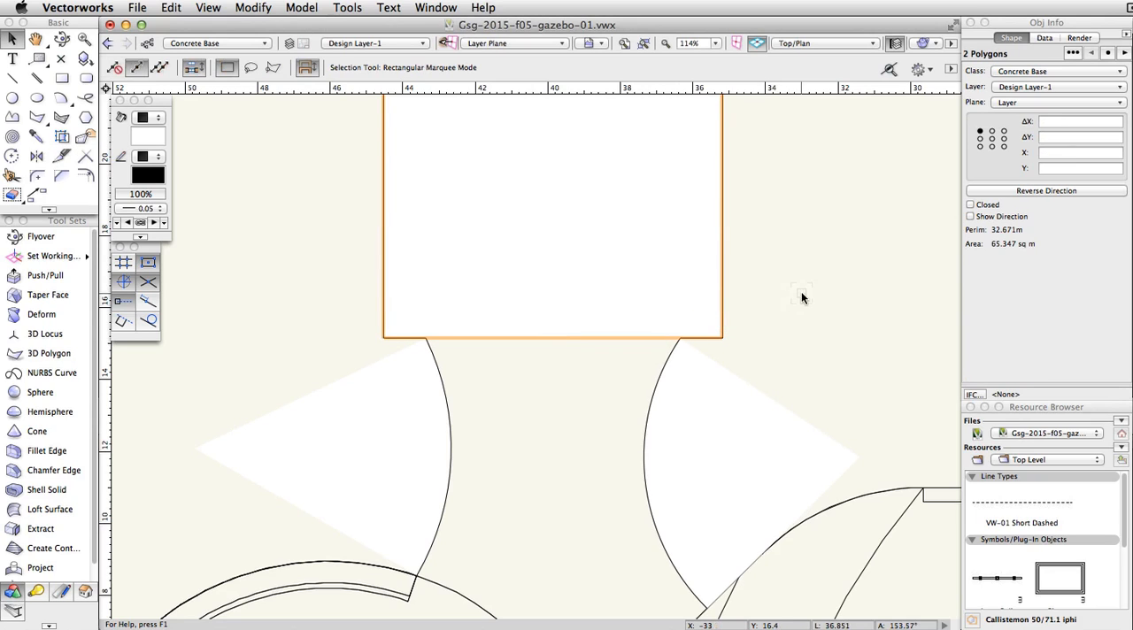
{"action": "left_click", "coordinate": [807, 337]}
{"action": "left_click", "coordinate": [722, 301]}
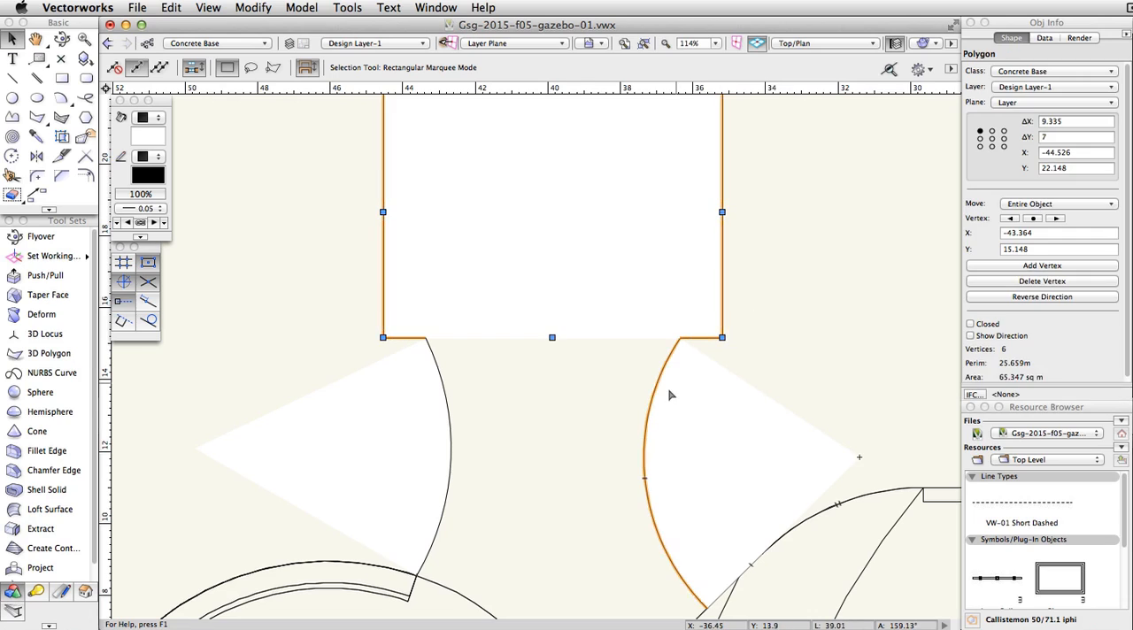
{"action": "left_click", "coordinate": [445, 392], "text": "shift"}
{"action": "left_click", "coordinate": [442, 392], "text": "shift"}
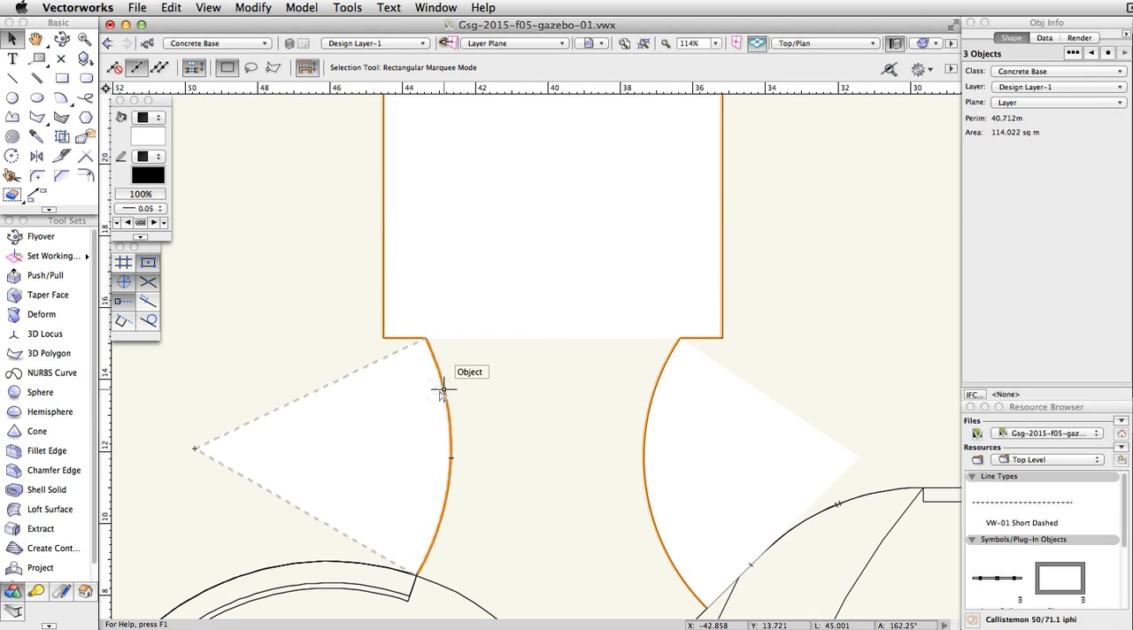
{"action": "left_click", "coordinate": [262, 11]}
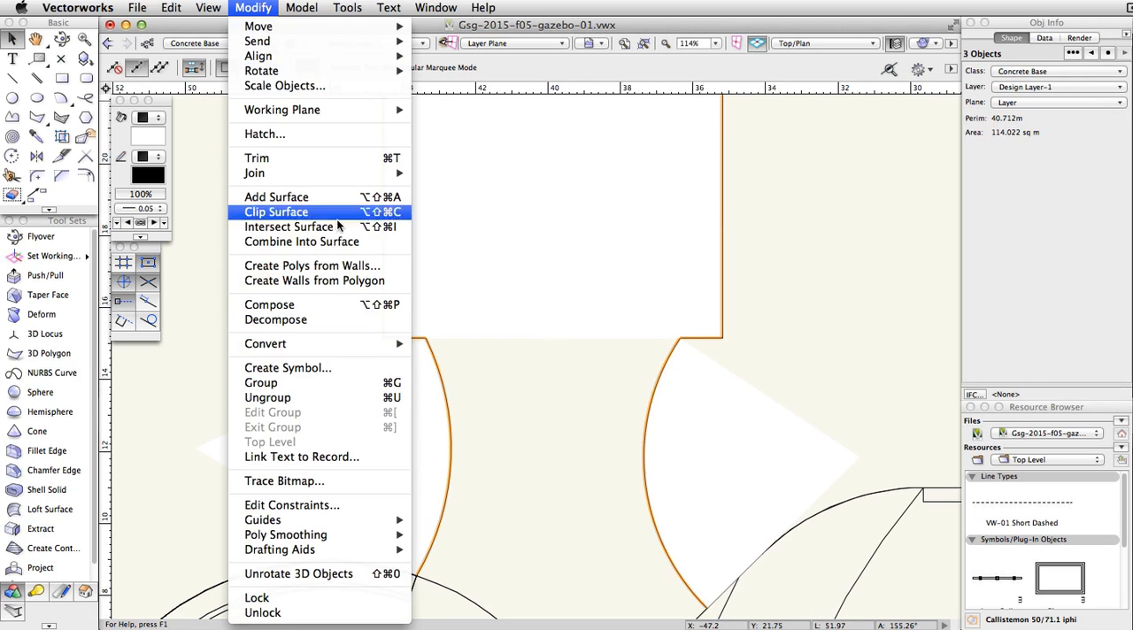
{"action": "left_click", "coordinate": [340, 305]}
{"action": "left_click", "coordinate": [341, 311]}
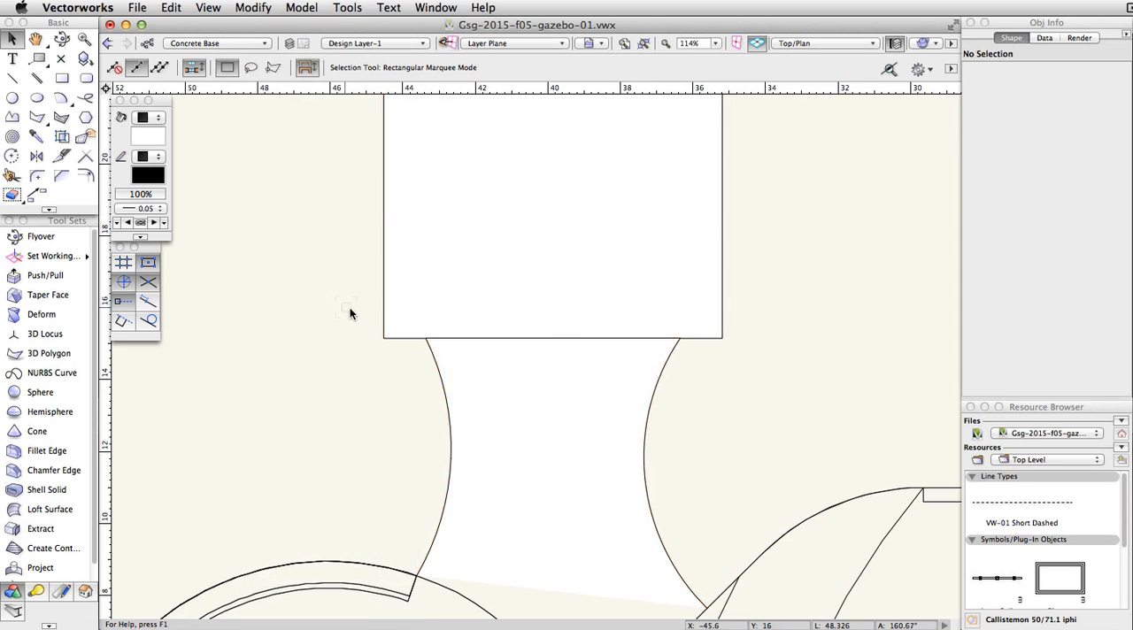
Step: Delete the leftover segment between the arc ends, and set the composed polyline to Closed in Left Isometric view
{"action": "left_click", "coordinate": [483, 338]}
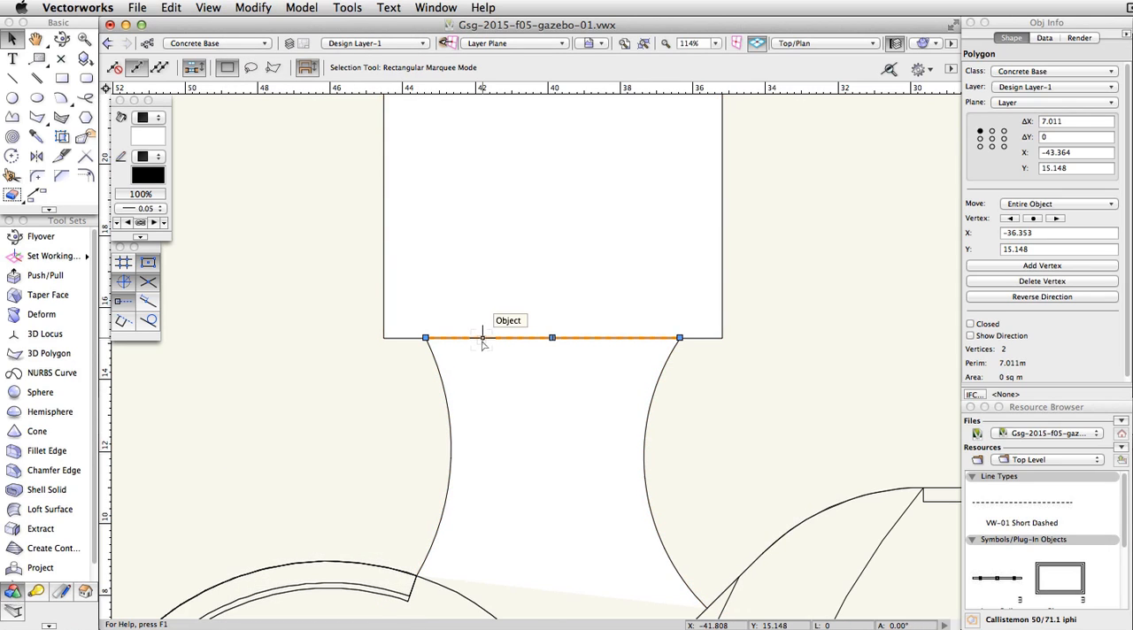
{"action": "key", "text": "Delete"}
{"action": "left_click", "coordinate": [554, 339]}
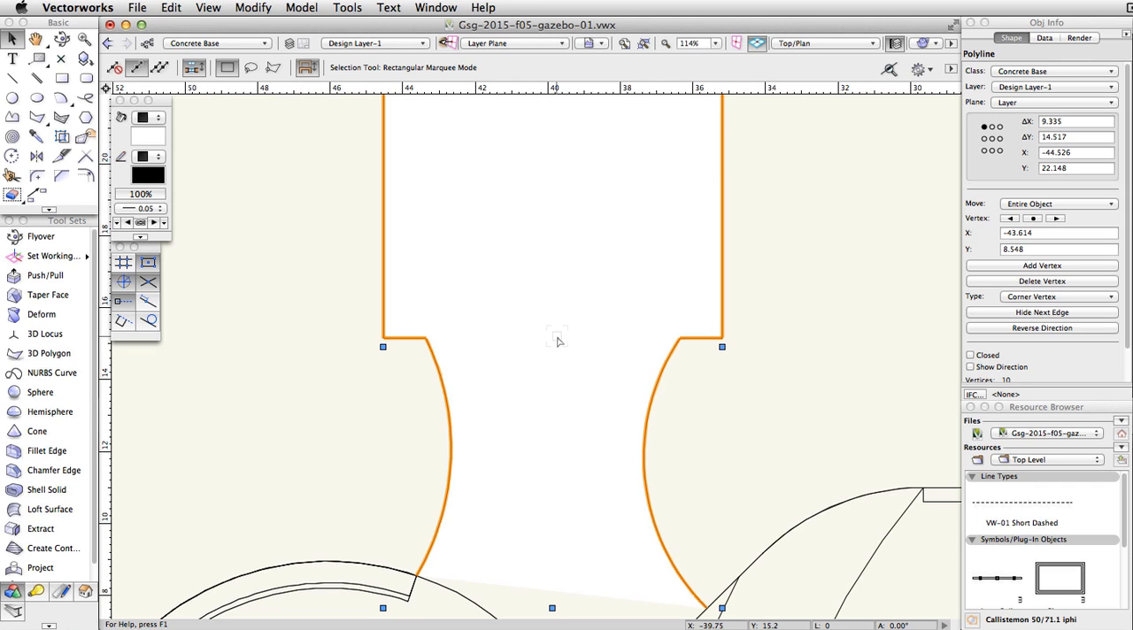
{"action": "left_click", "coordinate": [846, 46]}
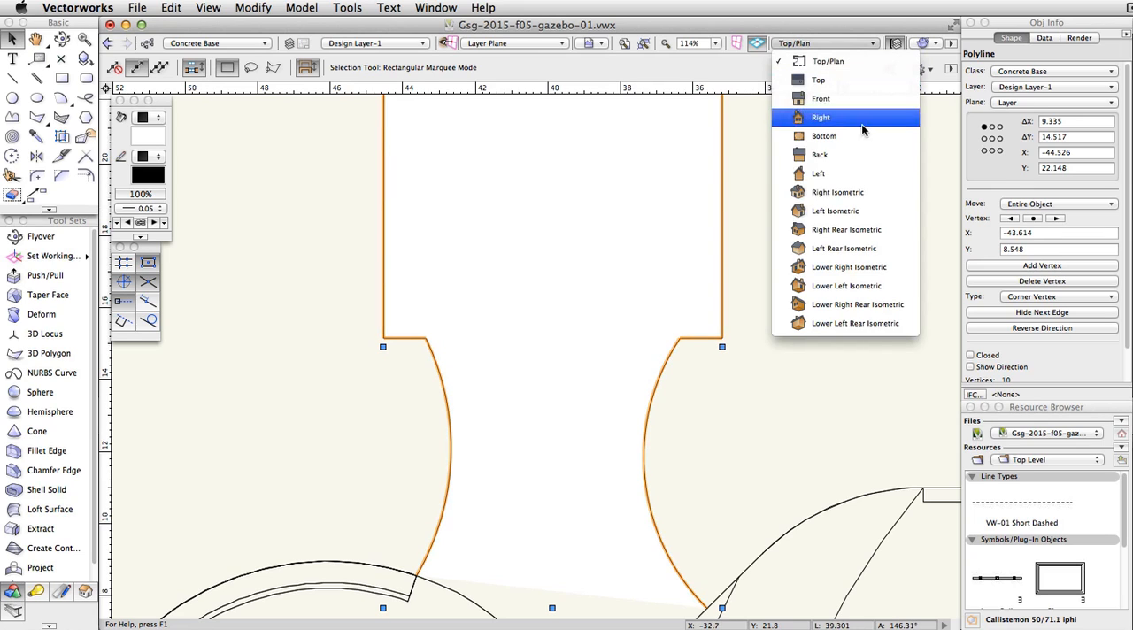
{"action": "left_click", "coordinate": [873, 211]}
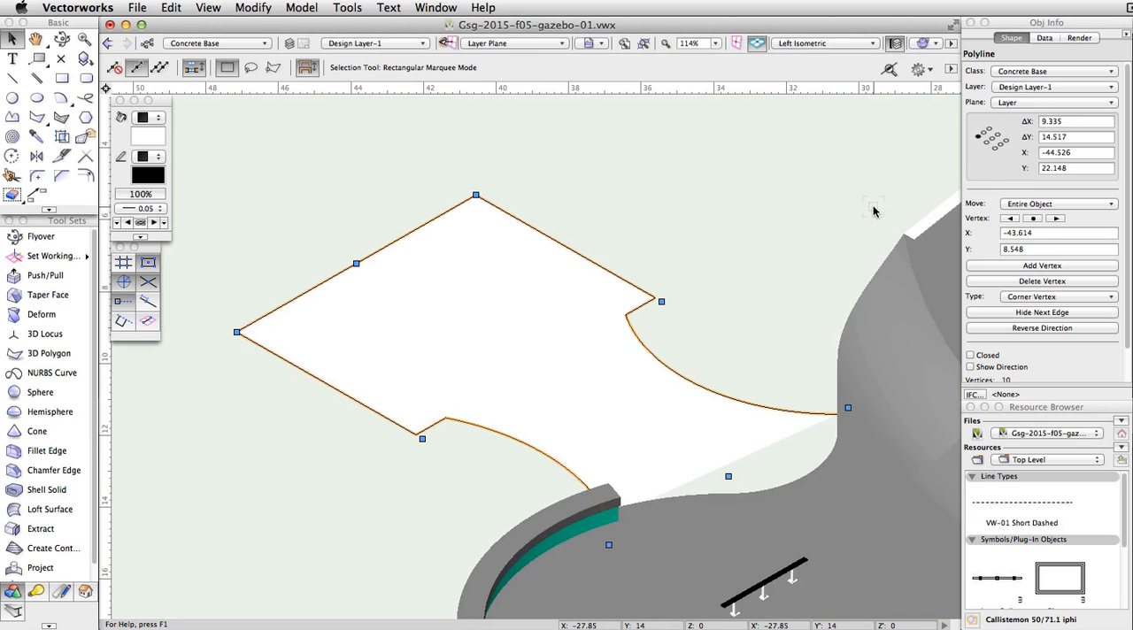
{"action": "left_click", "coordinate": [970, 355]}
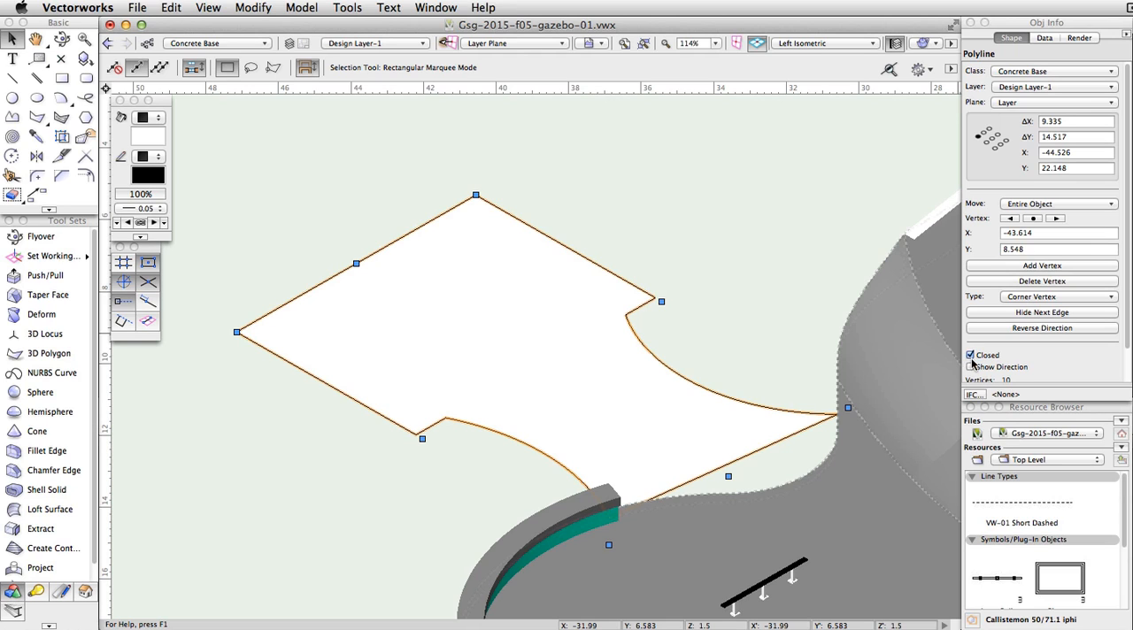
Step: Extrude the closed polyline upward by 0.3 m with Push/Pull in Extrude Face mode
{"action": "left_click", "coordinate": [34, 281]}
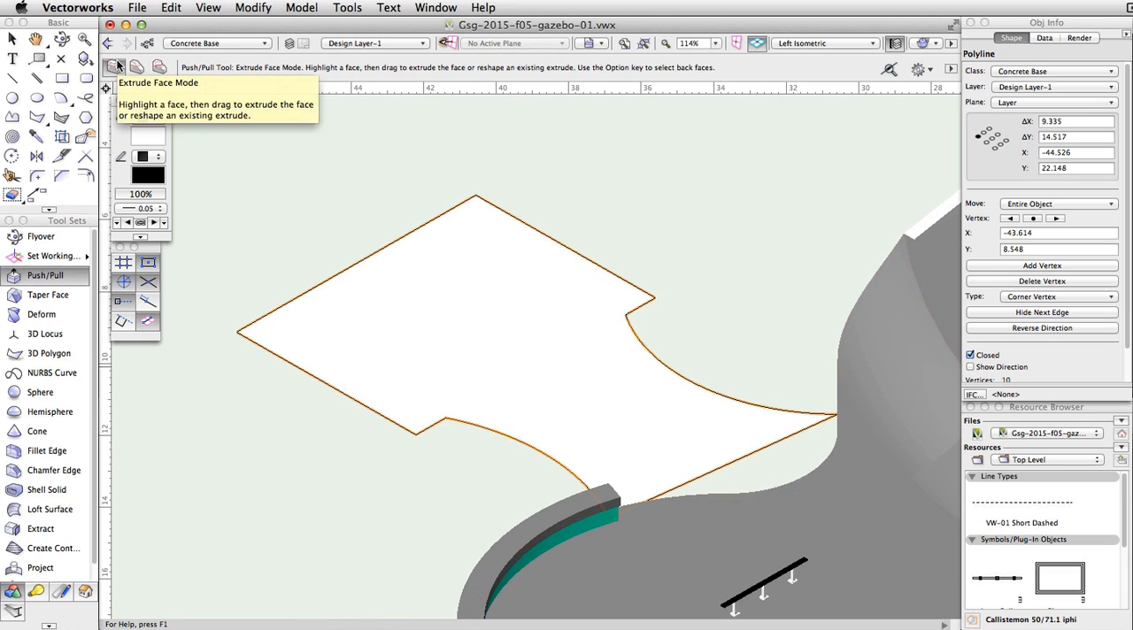
{"action": "left_click", "coordinate": [453, 343]}
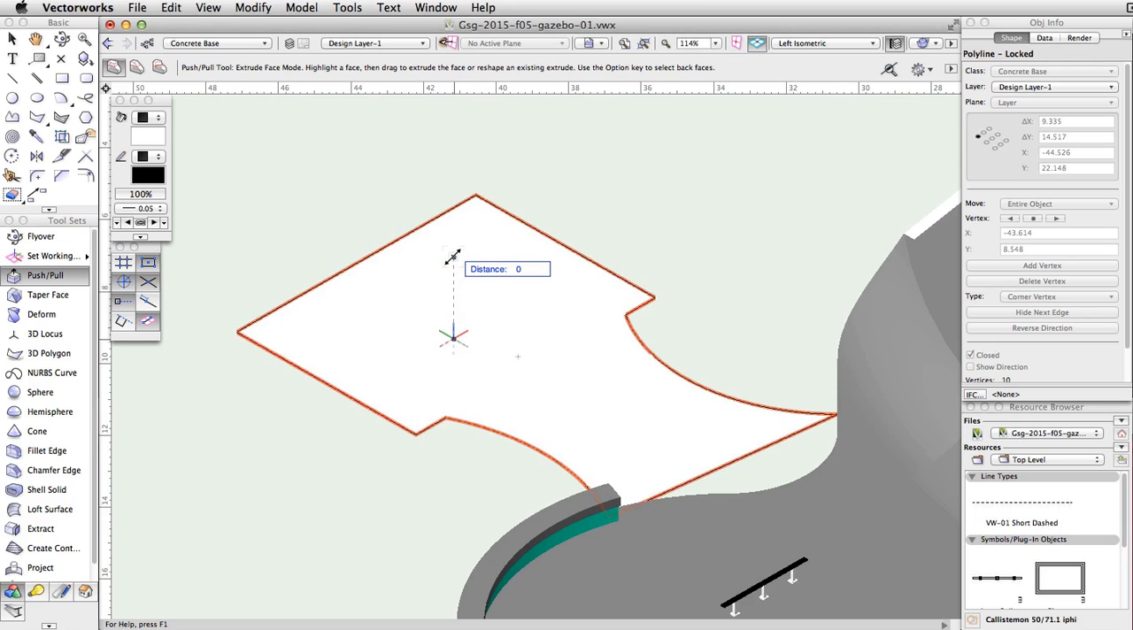
{"action": "key", "text": "Tab"}
{"action": "type", "text": "0.5"}
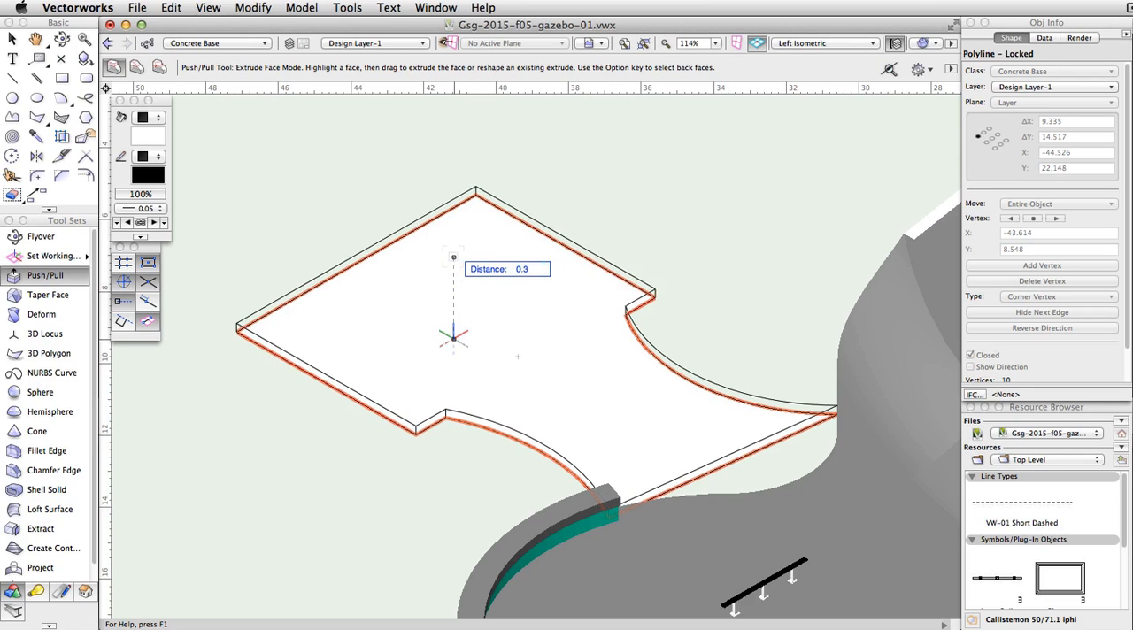
{"action": "key", "text": "Return"}
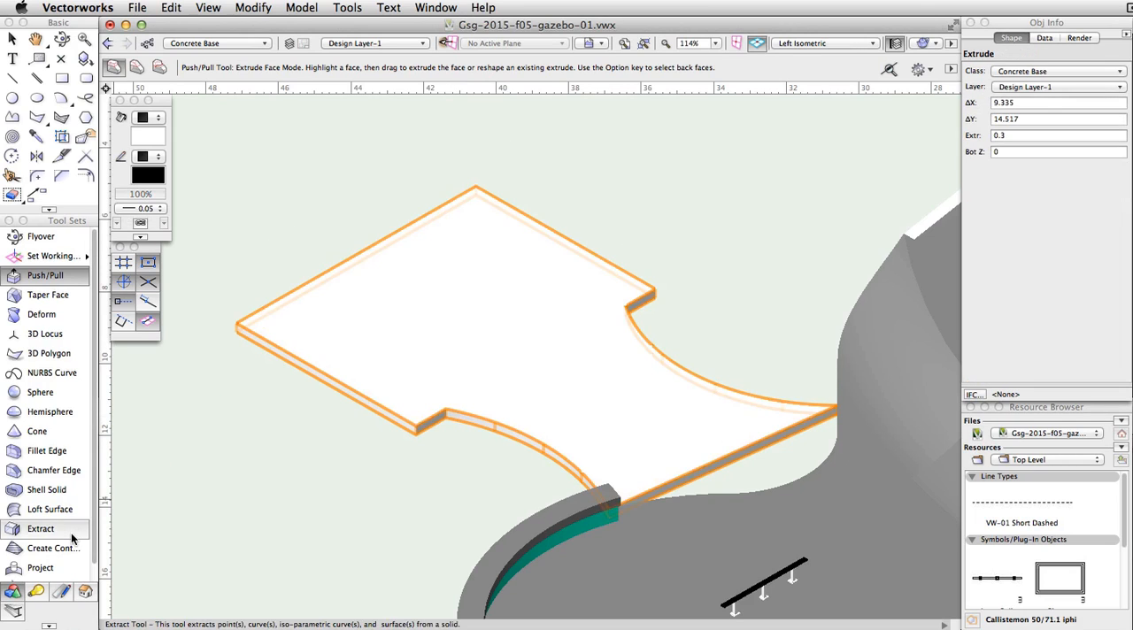
Step: Extract the extrusion's straight side face toward the skate park as a surface, with Create Planar Objects enabled
{"action": "left_click", "coordinate": [40, 528]}
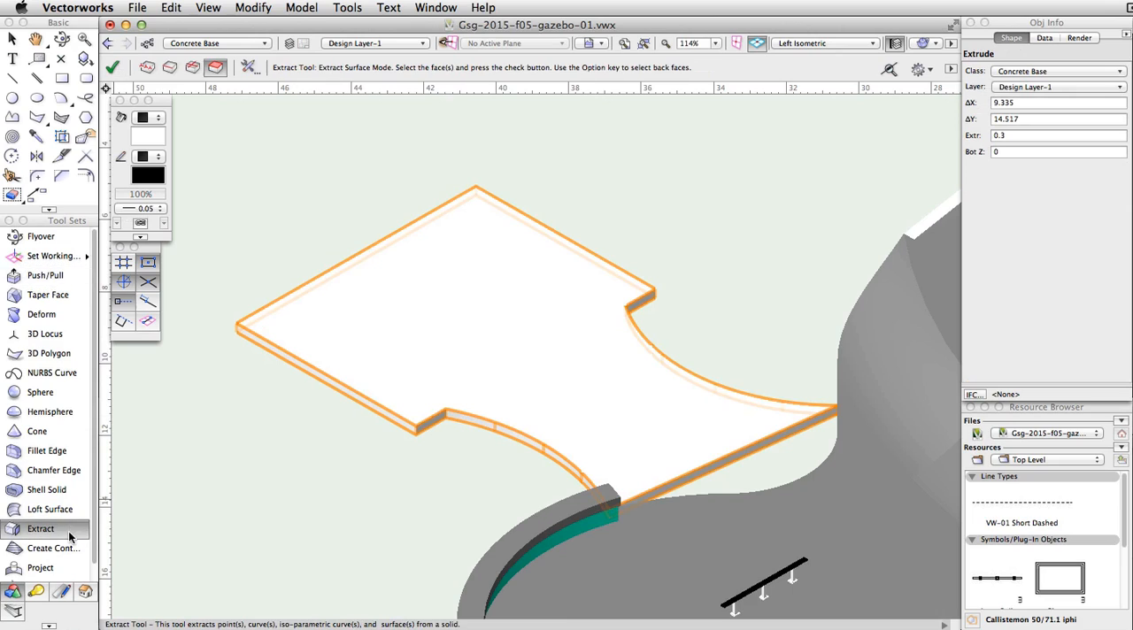
{"action": "left_click", "coordinate": [248, 67]}
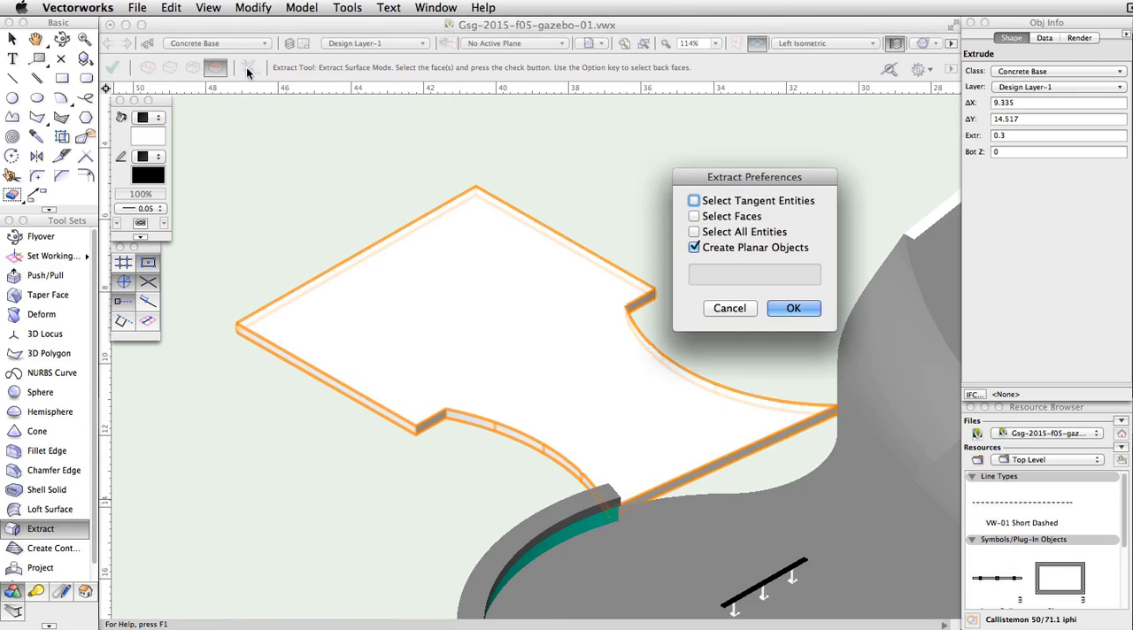
{"action": "left_click", "coordinate": [799, 309]}
{"action": "scroll", "coordinate": [750, 472], "scroll_direction": "up", "scroll_amount": 3}
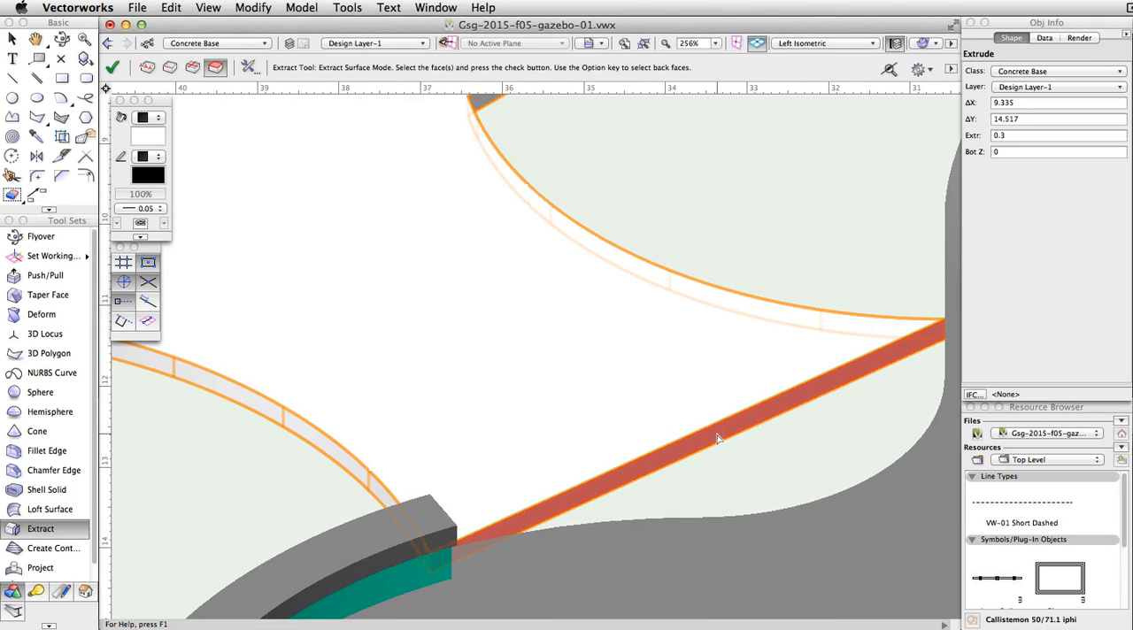
{"action": "left_click", "coordinate": [717, 438]}
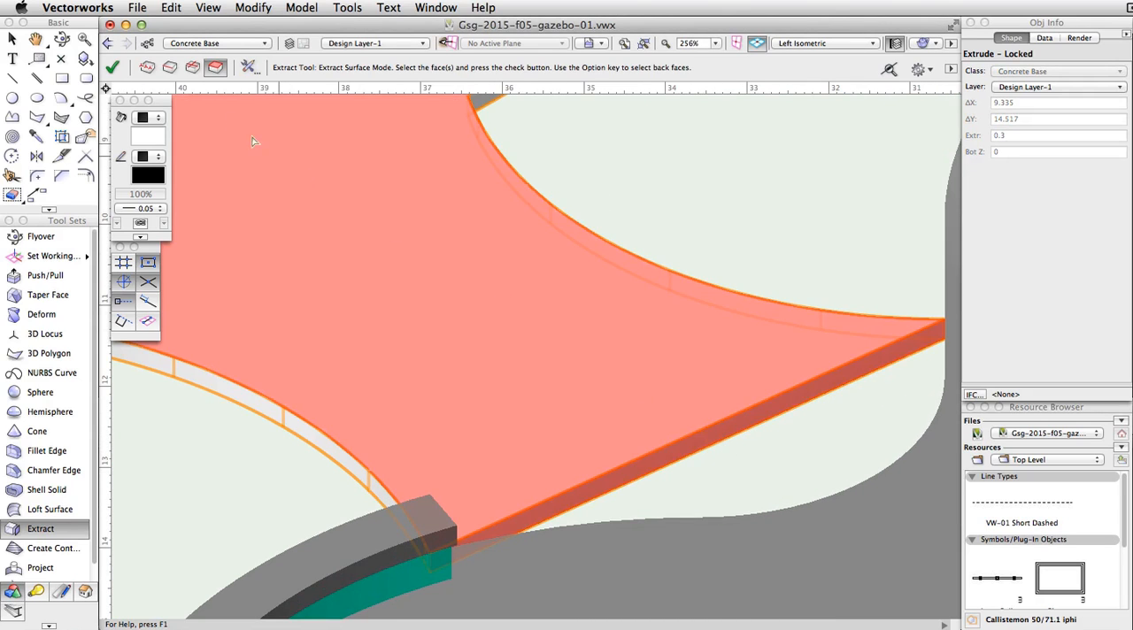
{"action": "left_click", "coordinate": [117, 68]}
Step: Project the extracted face profile in Add Mode onto the skate park's curved concrete edge to fill the gap
{"action": "scroll", "coordinate": [304, 255], "scroll_direction": "down", "scroll_amount": 3}
{"action": "left_click", "coordinate": [40, 567]}
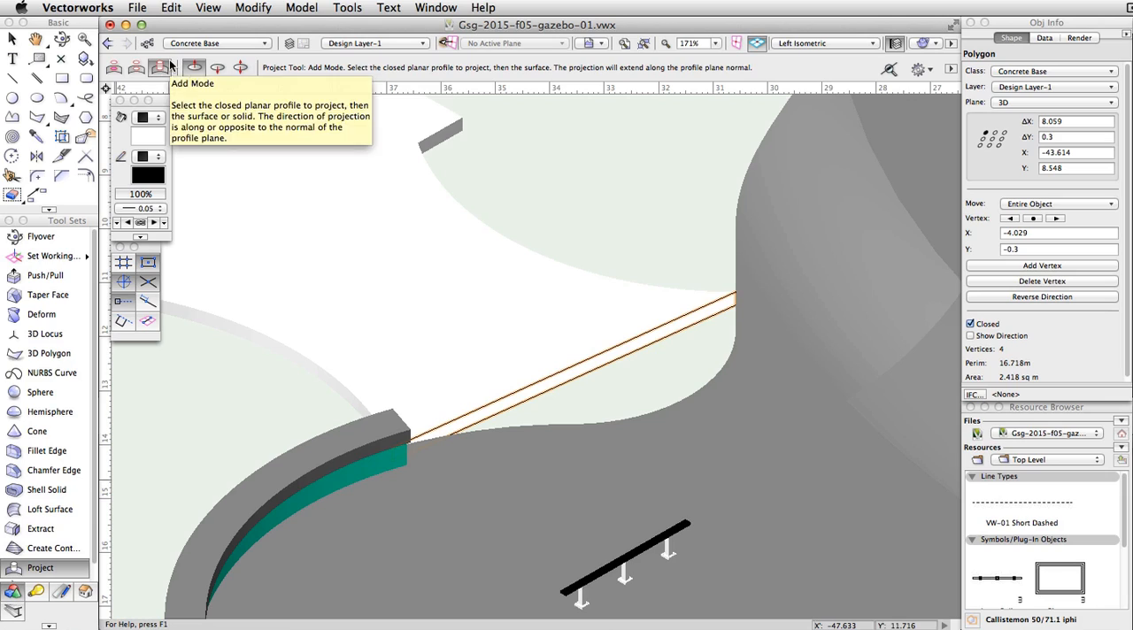
{"action": "left_click", "coordinate": [580, 370]}
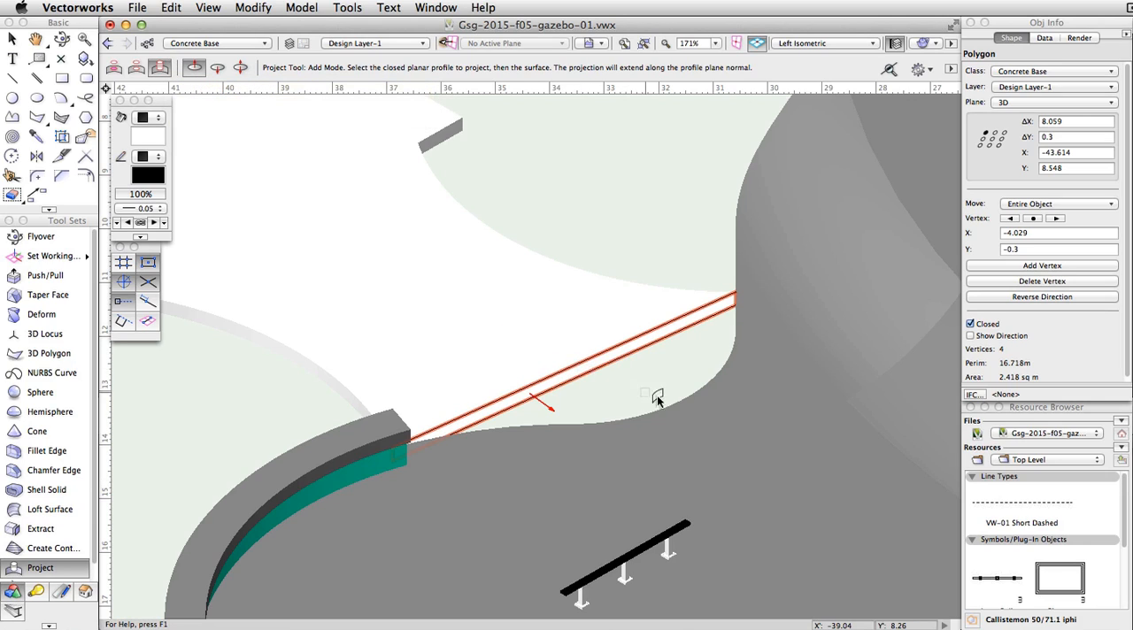
{"action": "left_click", "coordinate": [706, 422]}
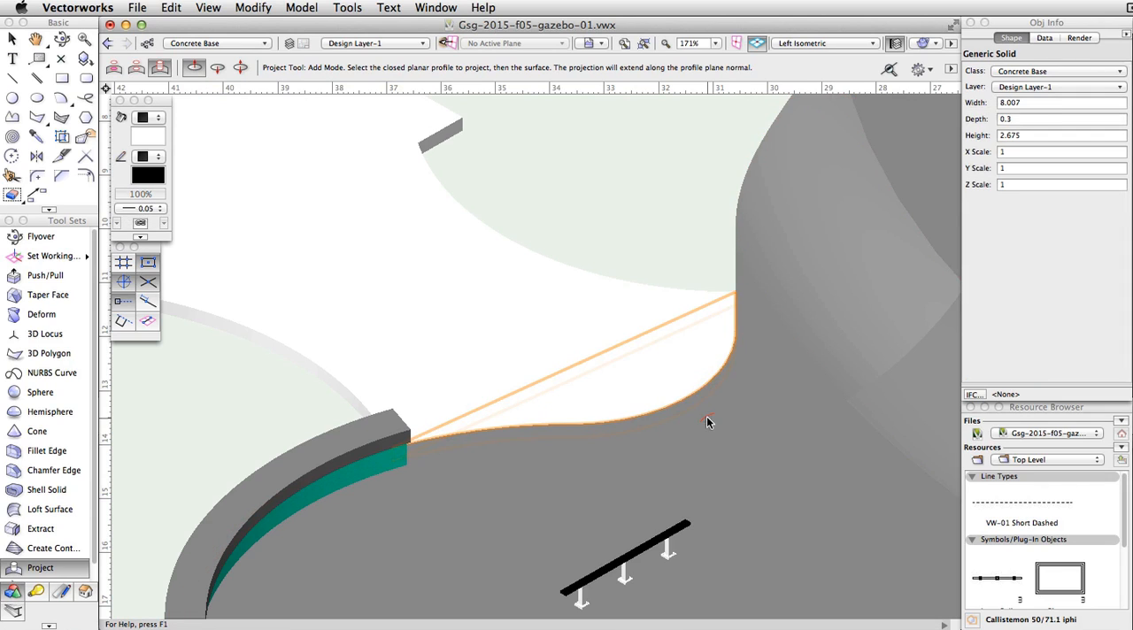
Step: Select the extruded base and the projected solid, and combine them with Add Solids
{"action": "key", "text": "x"}
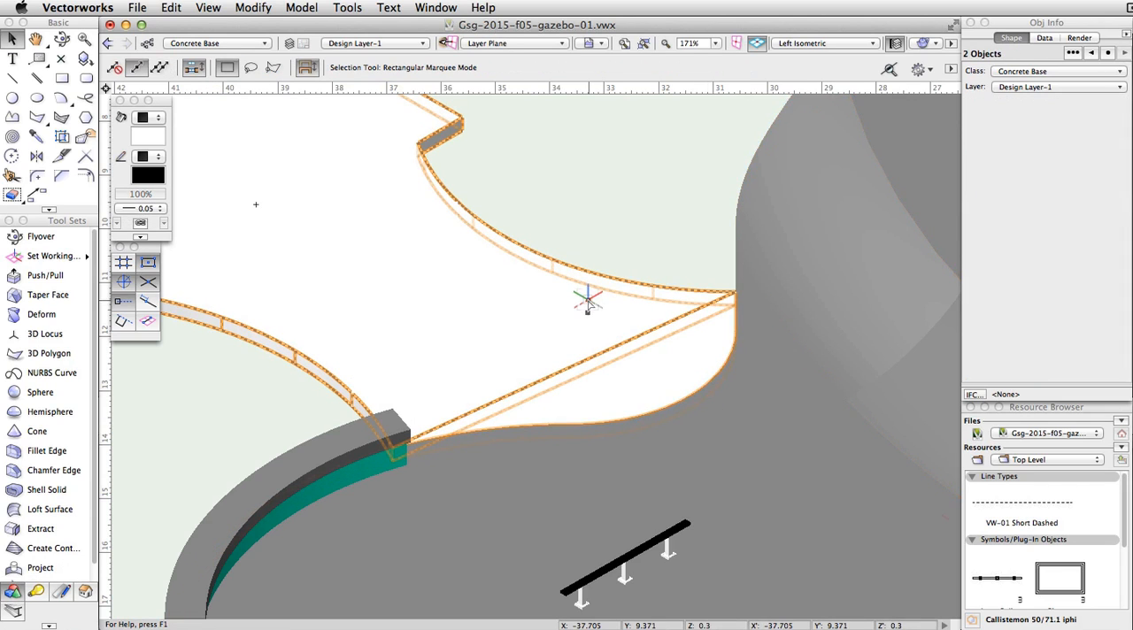
{"action": "left_click", "coordinate": [292, 8]}
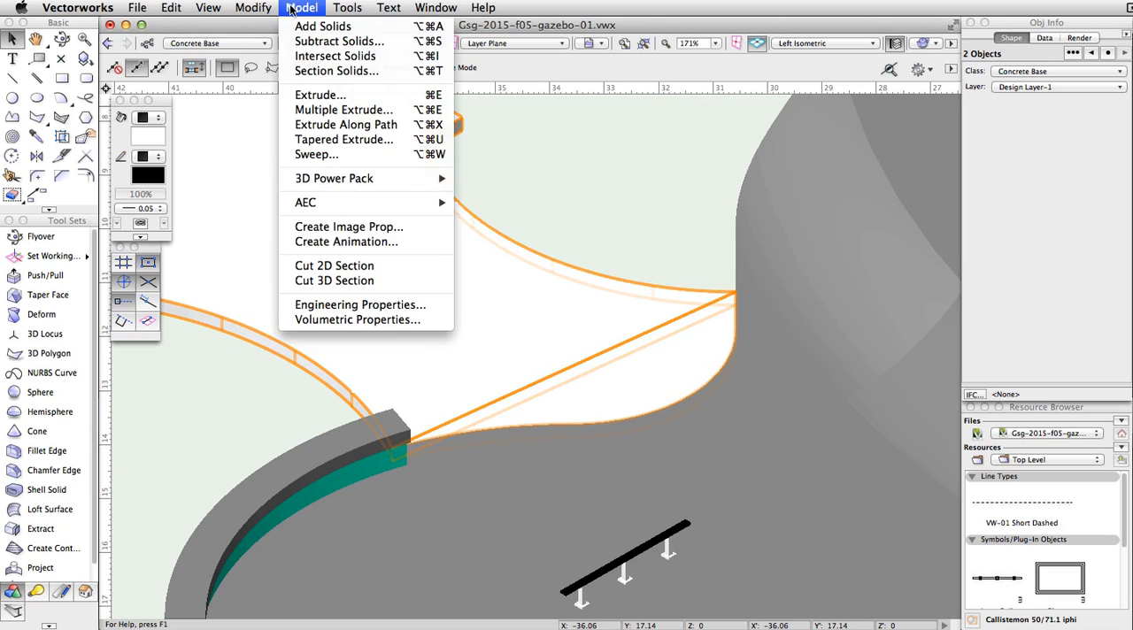
{"action": "left_click", "coordinate": [323, 25]}
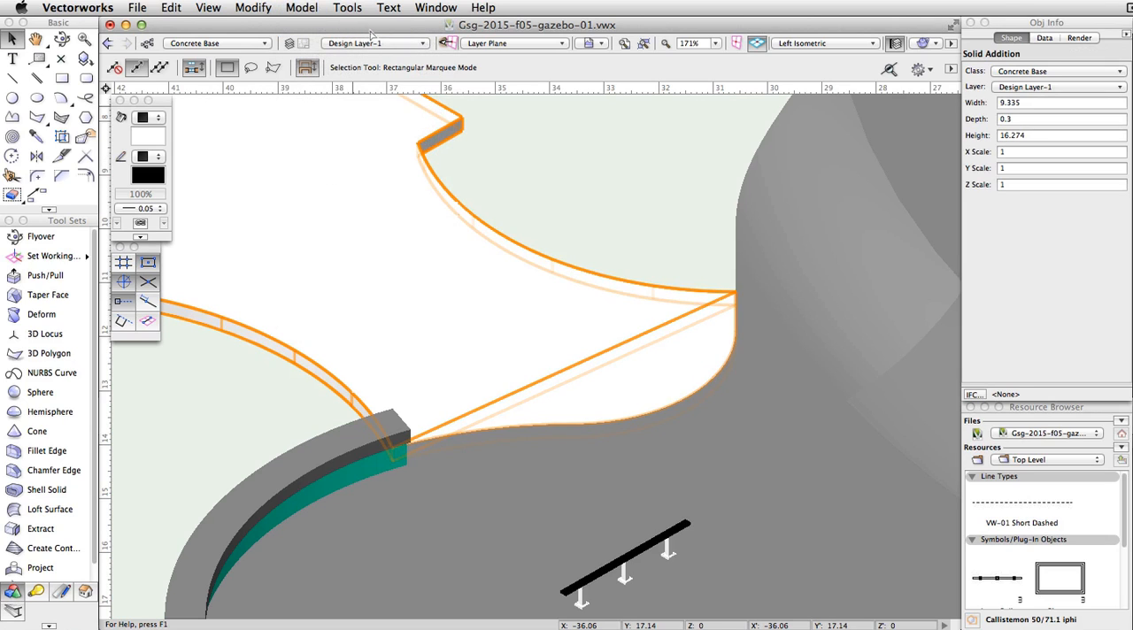
Step: Set the combined base's fill colour to the document's grey and deselect it
{"action": "left_click", "coordinate": [154, 140]}
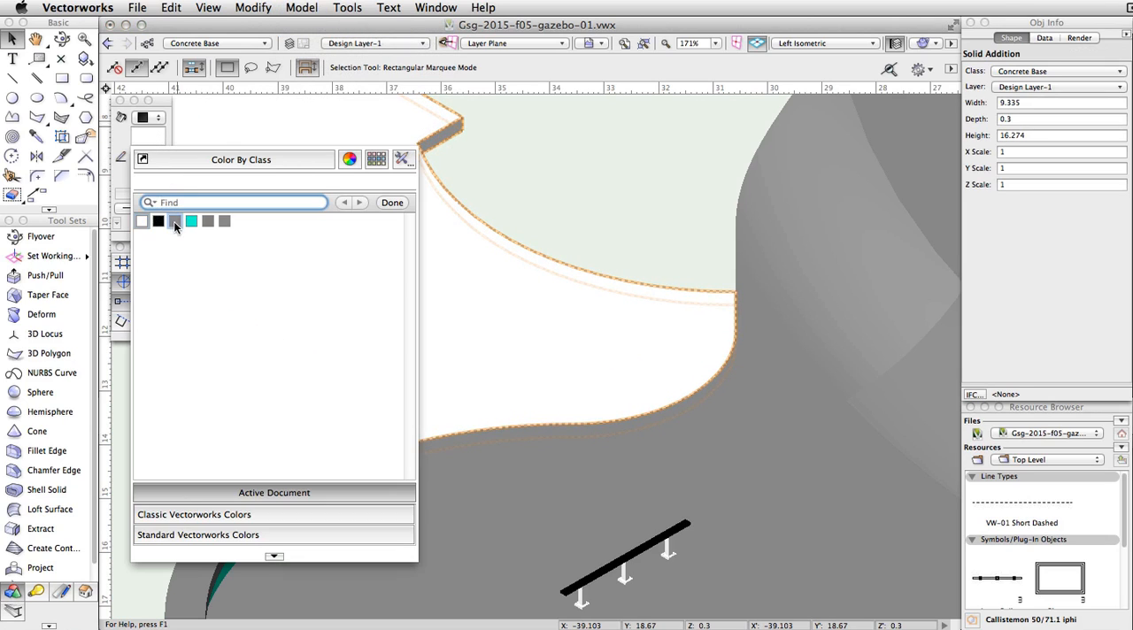
{"action": "left_click", "coordinate": [175, 222]}
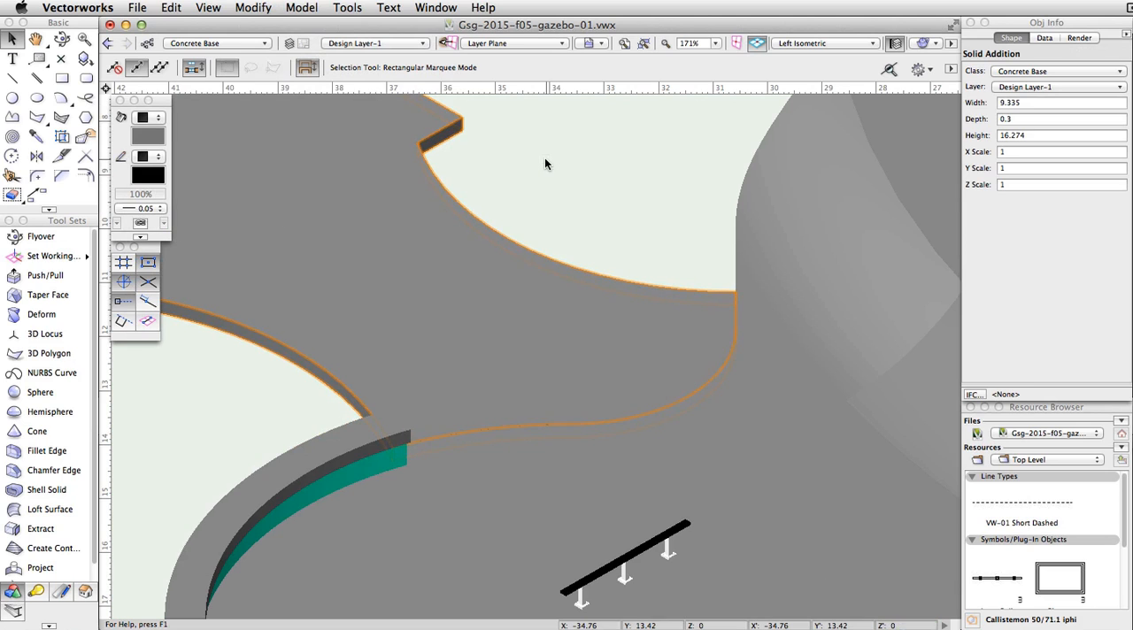
{"action": "left_click", "coordinate": [544, 157]}
Step: Create a new class named Gazebo and make it the active class
{"action": "scroll", "coordinate": [544, 158], "scroll_direction": "down", "scroll_amount": 2}
{"action": "scroll", "coordinate": [544, 157], "scroll_direction": "down", "scroll_amount": 2}
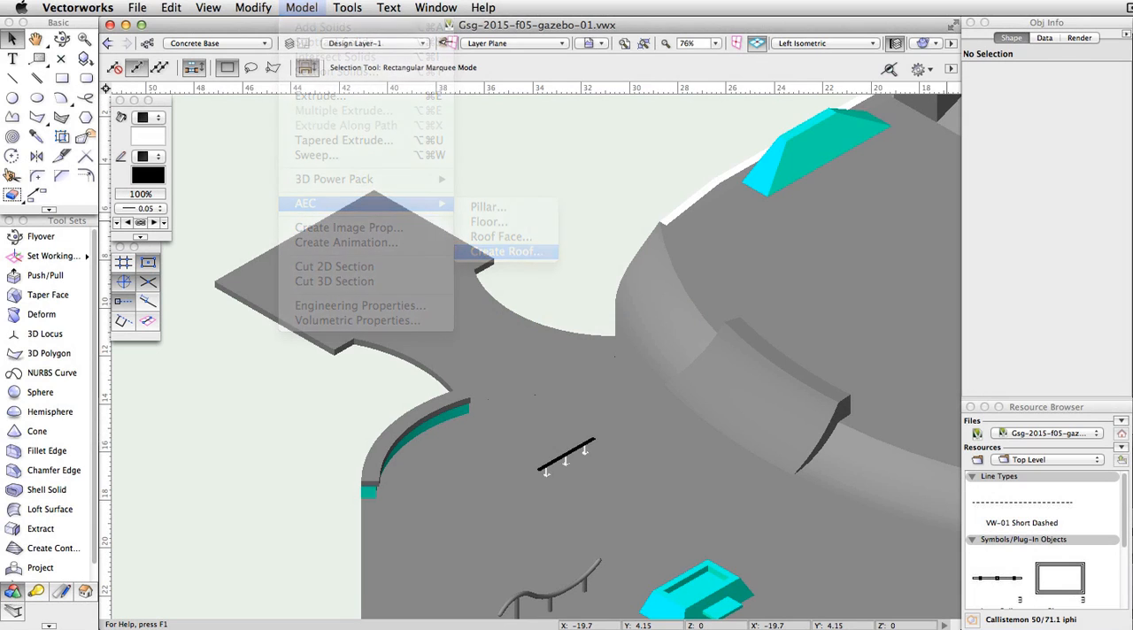
{"action": "left_click", "coordinate": [148, 44]}
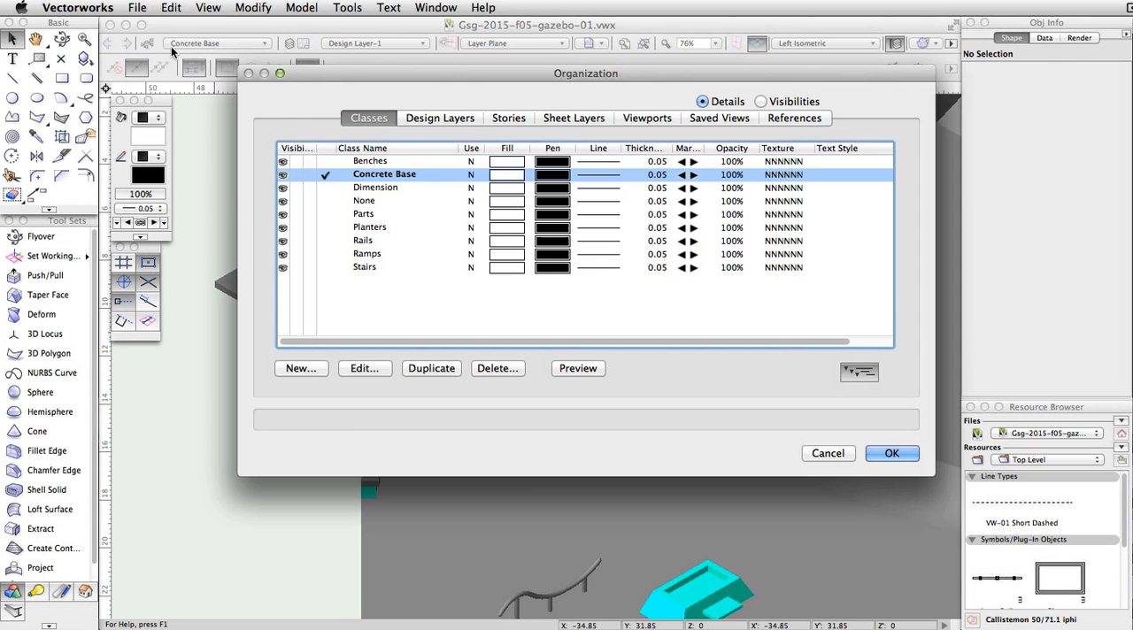
{"action": "left_click", "coordinate": [300, 369]}
{"action": "type", "text": "Gazebo"}
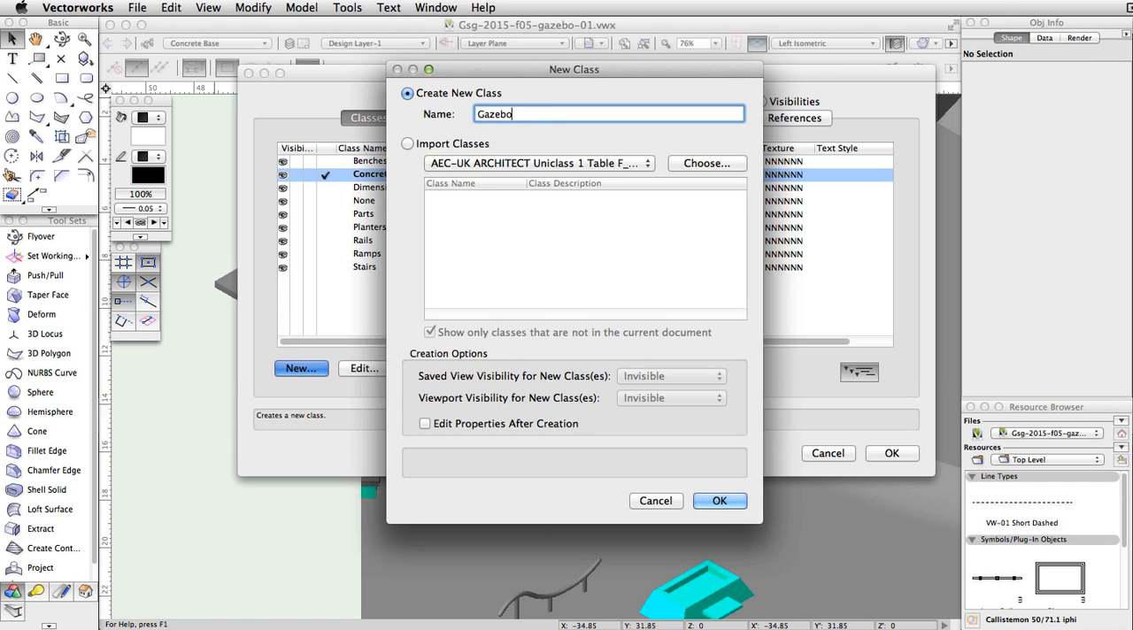
{"action": "left_click", "coordinate": [722, 501]}
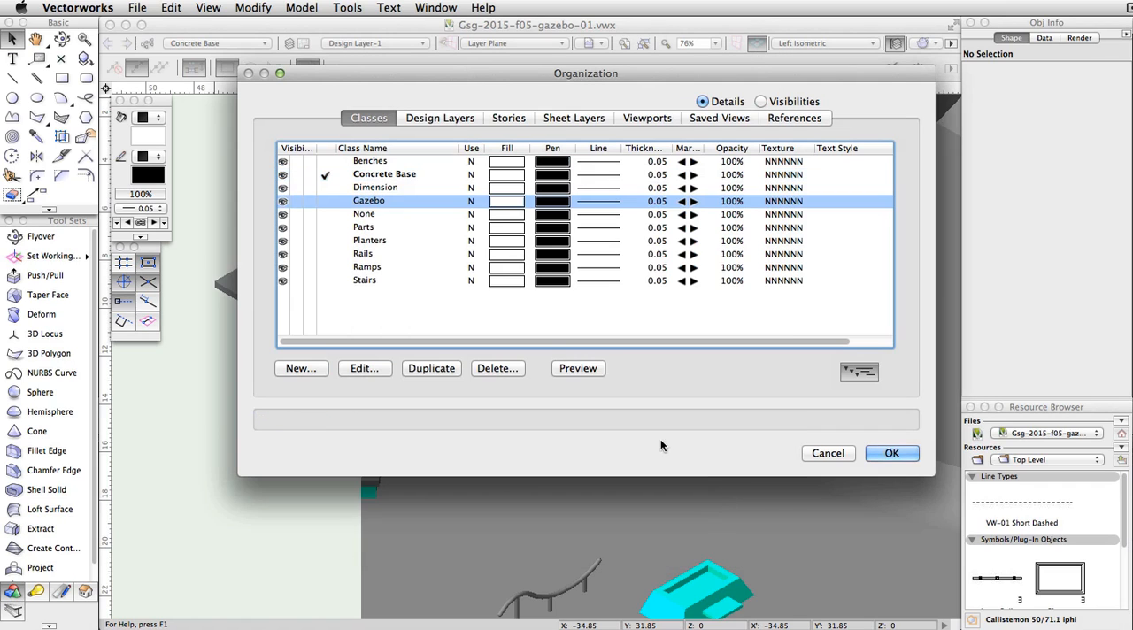
{"action": "left_click", "coordinate": [328, 201]}
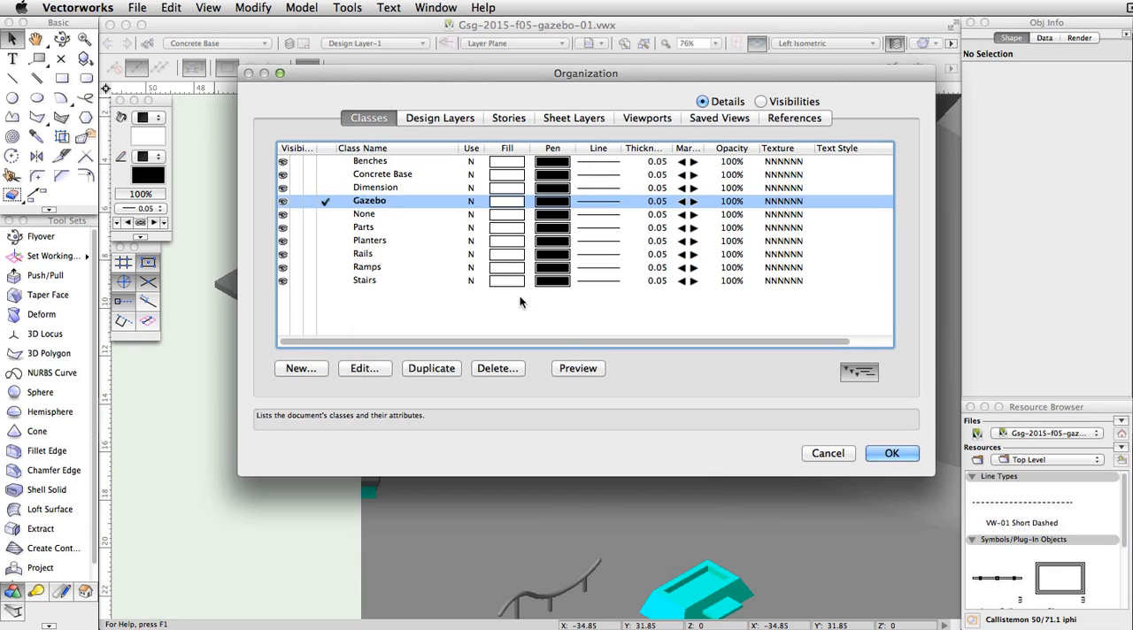
{"action": "left_click", "coordinate": [890, 453]}
Step: In Top/Plan view, draw a center-to-corner rectangle from the base platform's centre with ΔX 2.75 and ΔY 2.75
{"action": "left_click", "coordinate": [826, 43]}
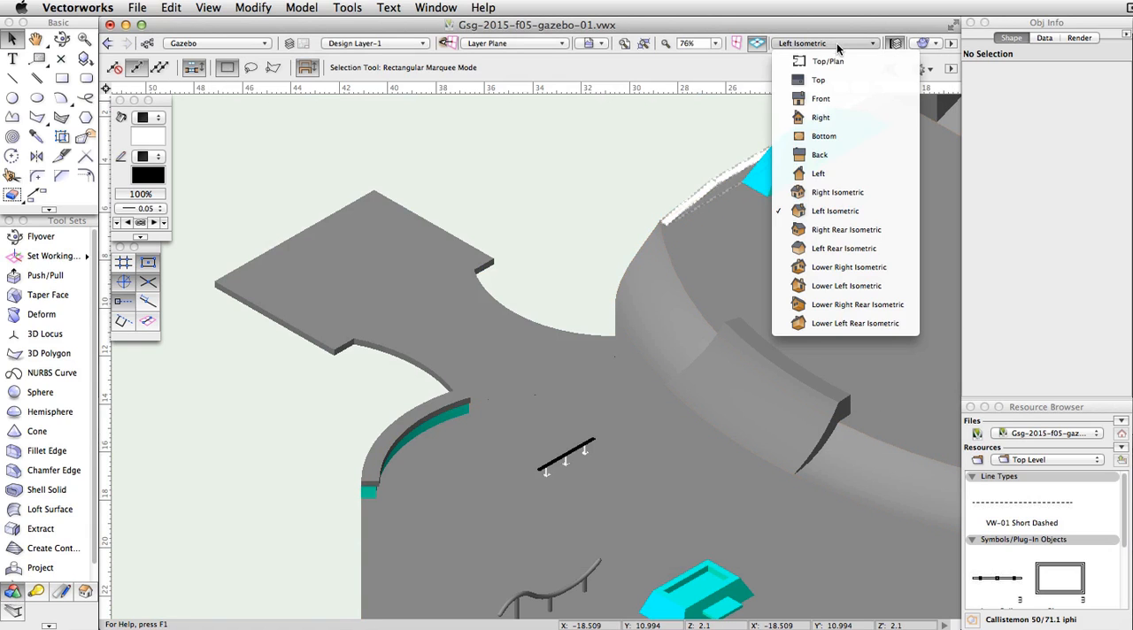
{"action": "left_click", "coordinate": [841, 65]}
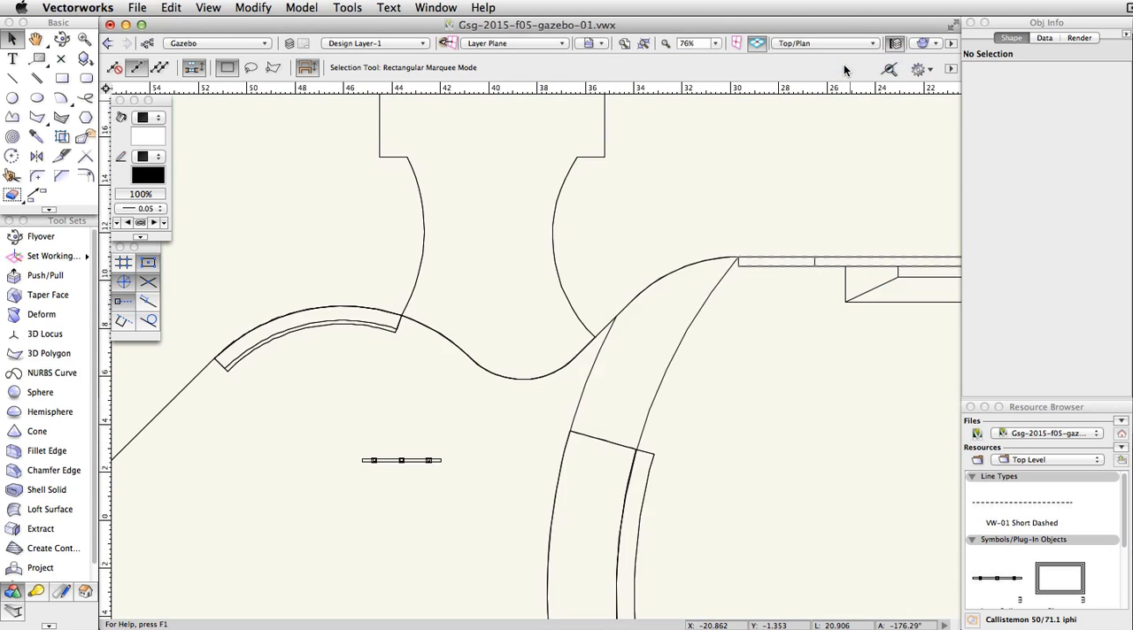
{"action": "left_click", "coordinate": [63, 78]}
{"action": "scroll", "coordinate": [336, 225], "scroll_direction": "up", "scroll_amount": 5}
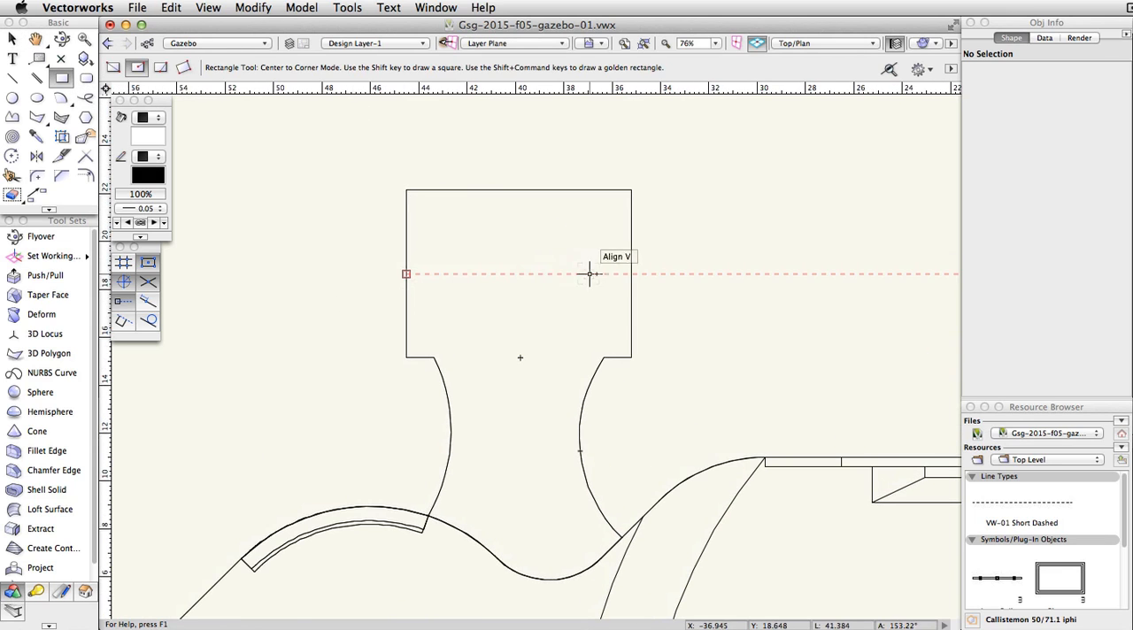
{"action": "left_click", "coordinate": [518, 274]}
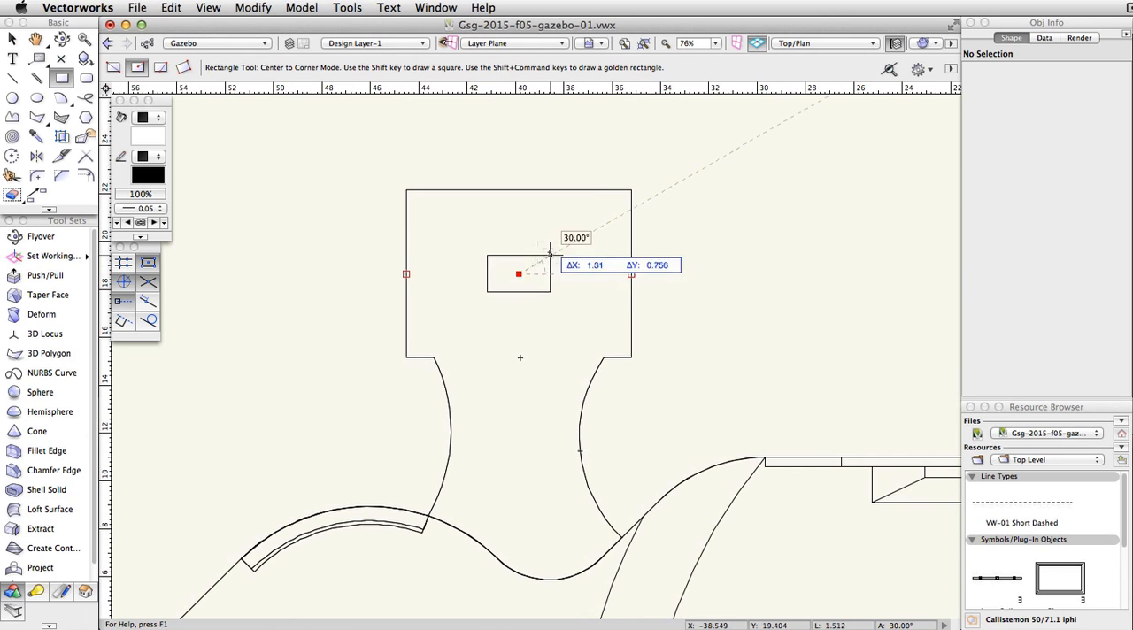
{"action": "key", "text": "Tab"}
{"action": "type", "text": "2.75"}
{"action": "key", "text": "Tab"}
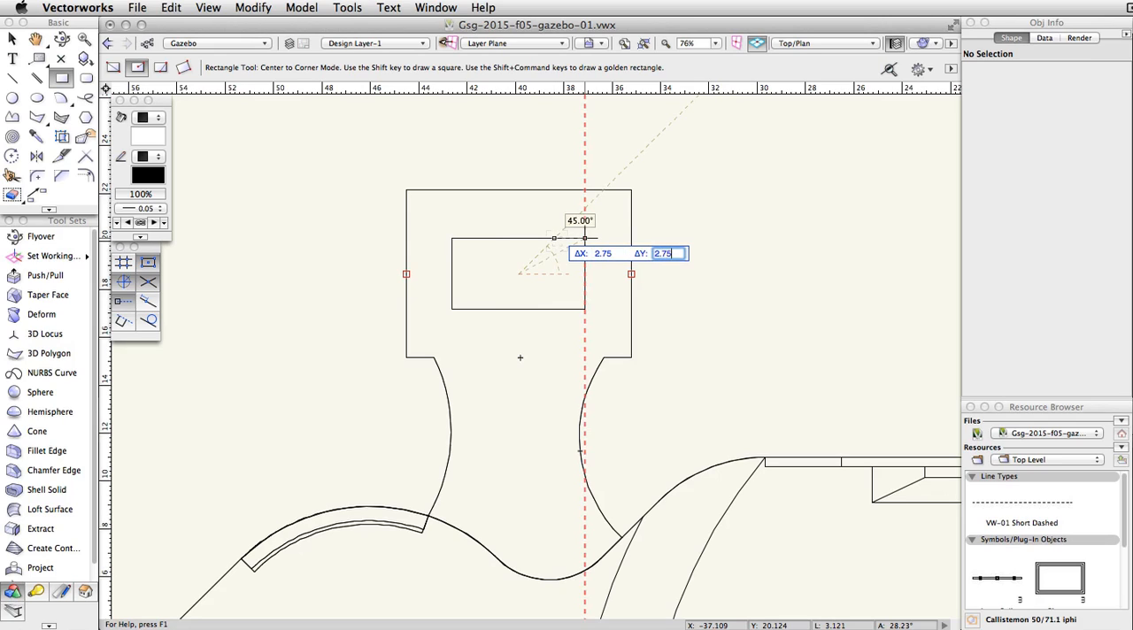
{"action": "key", "text": "Tab"}
{"action": "key", "text": "Return"}
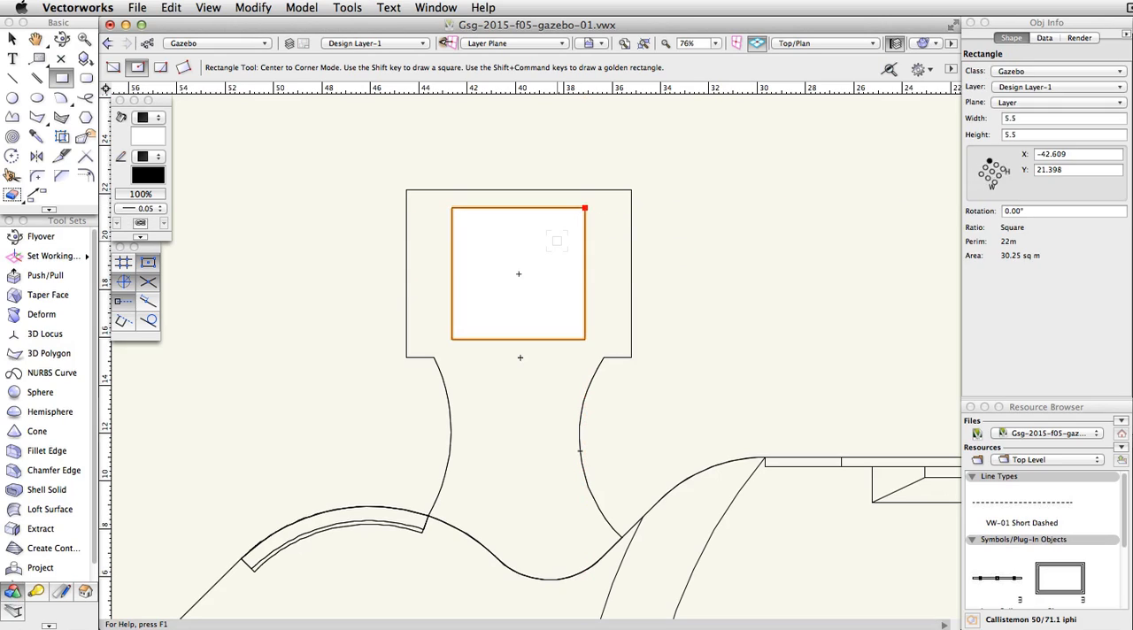
Step: Create a roof from the square with thickness 0.18 and roof pitch 20°, without retaining the original objects
{"action": "left_click", "coordinate": [312, 9]}
{"action": "mouse_move", "coordinate": [365, 204]}
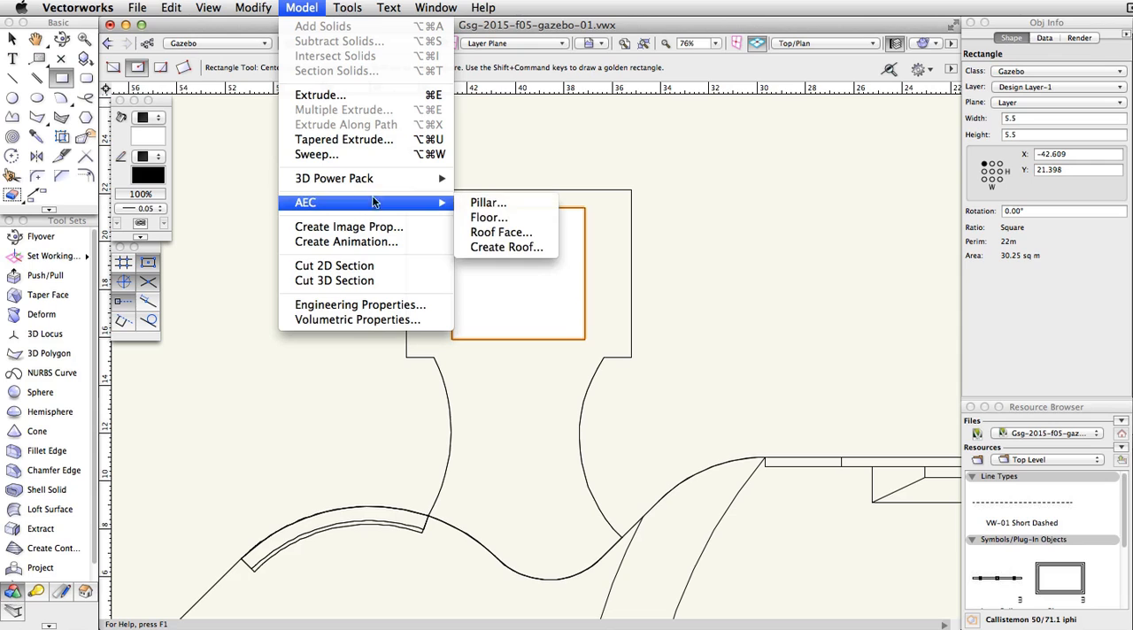
{"action": "left_click", "coordinate": [506, 248]}
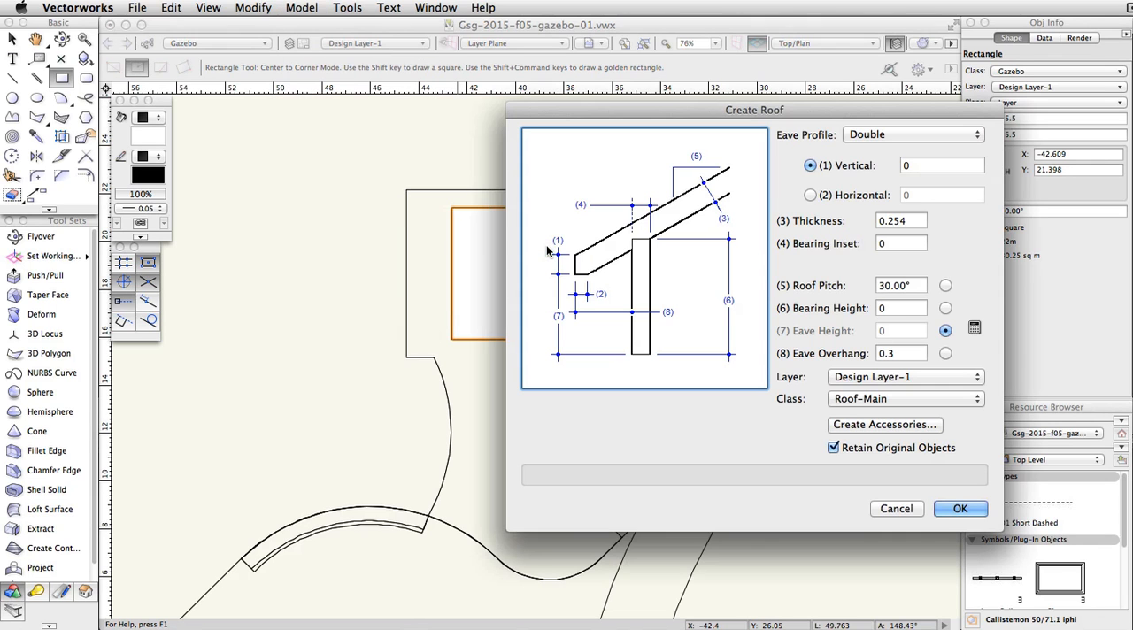
{"action": "left_click_drag", "start_coordinate": [771, 104], "coordinate": [604, 72]}
{"action": "double_click", "coordinate": [744, 190]}
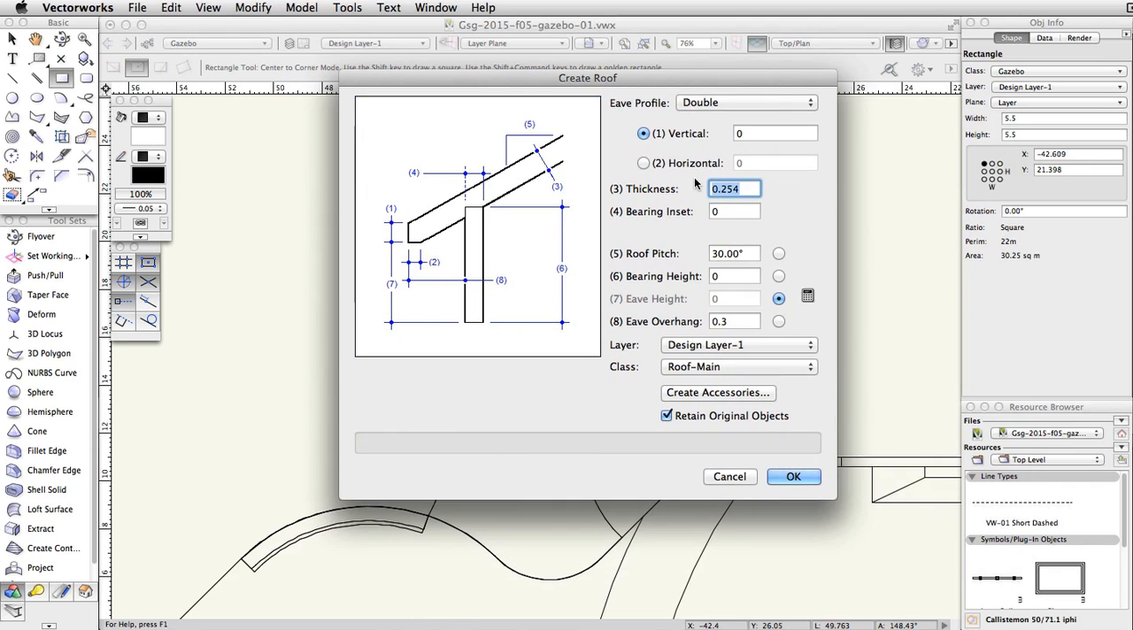
{"action": "type", "text": "0.18"}
{"action": "double_click", "coordinate": [727, 253]}
{"action": "type", "text": "20"}
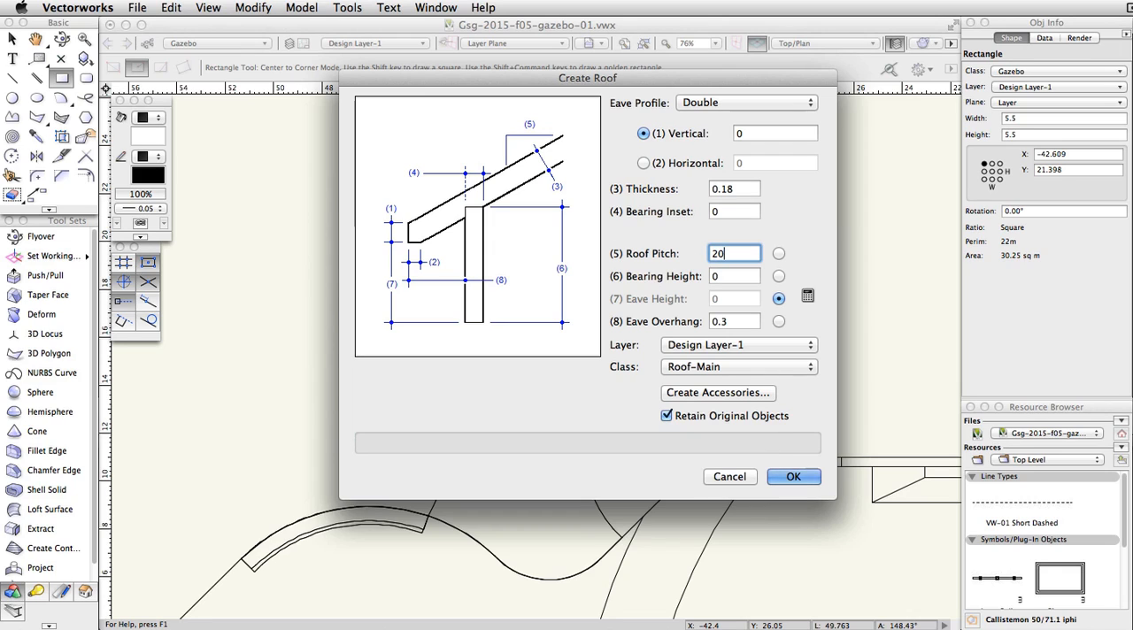
{"action": "left_click", "coordinate": [672, 415]}
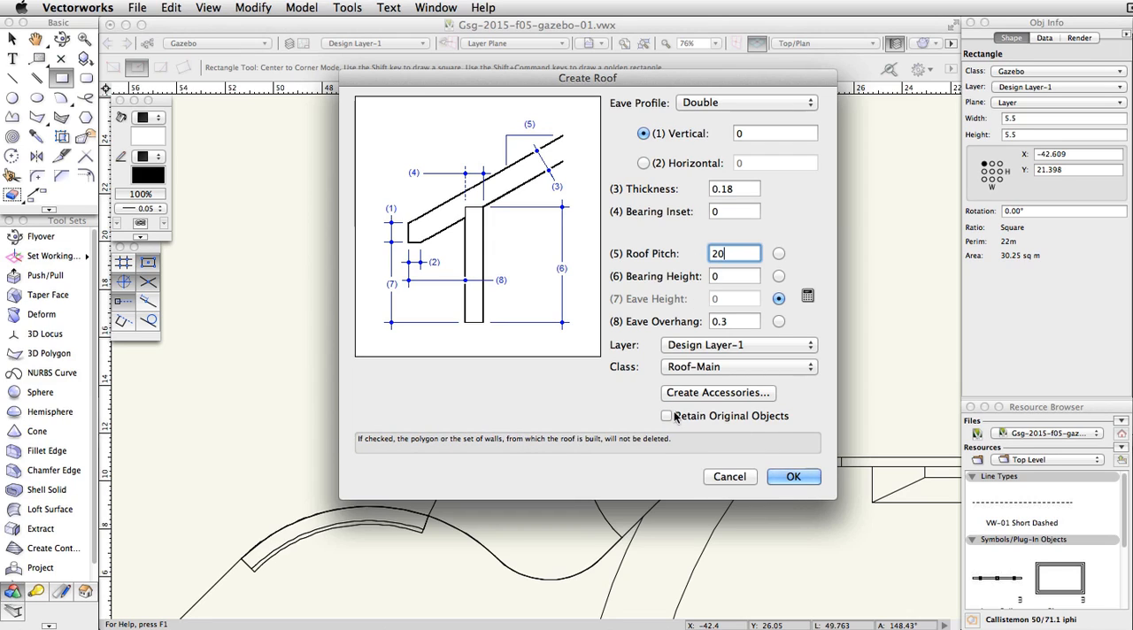
{"action": "left_click", "coordinate": [793, 476]}
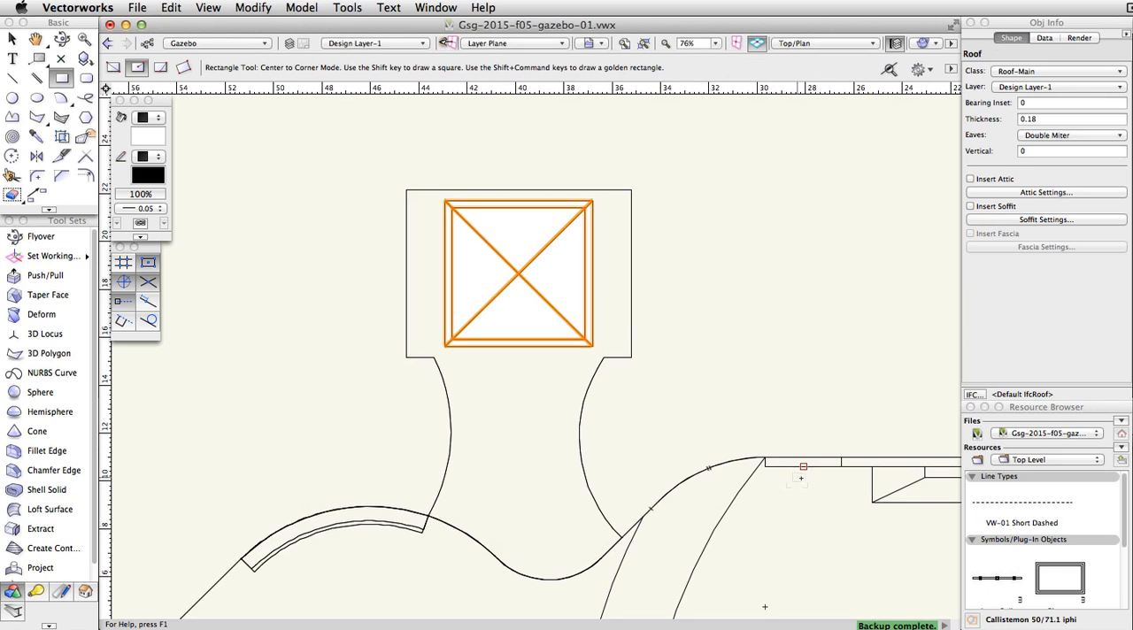
Step: In the Back view, move the roof straight up by 5 so it sits above the base platform
{"action": "left_click", "coordinate": [791, 44]}
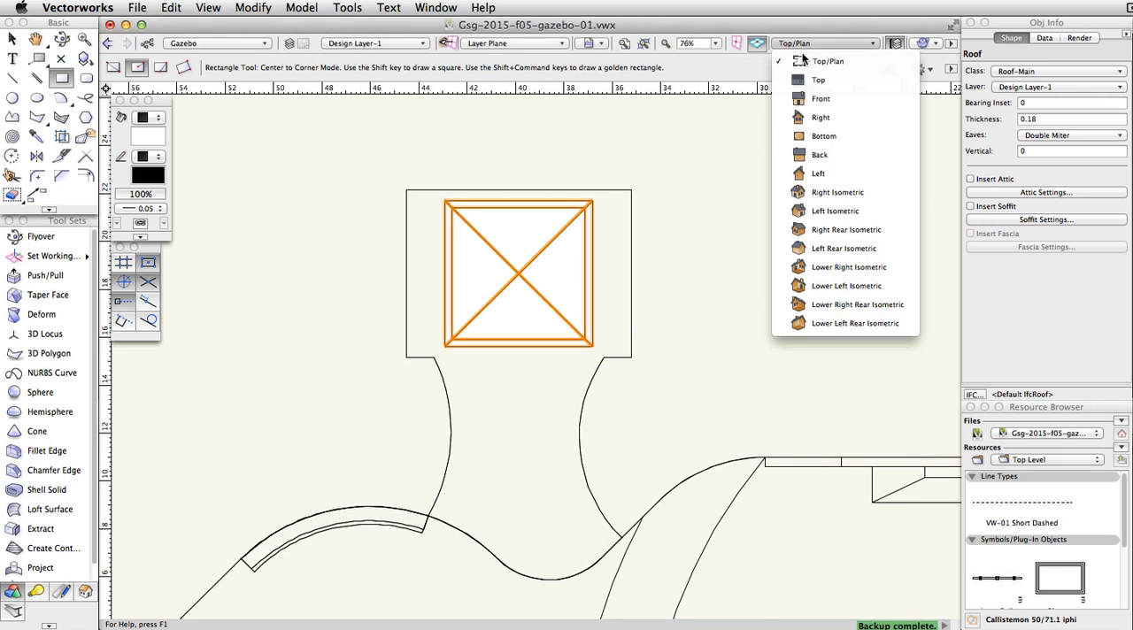
{"action": "left_click", "coordinate": [857, 153]}
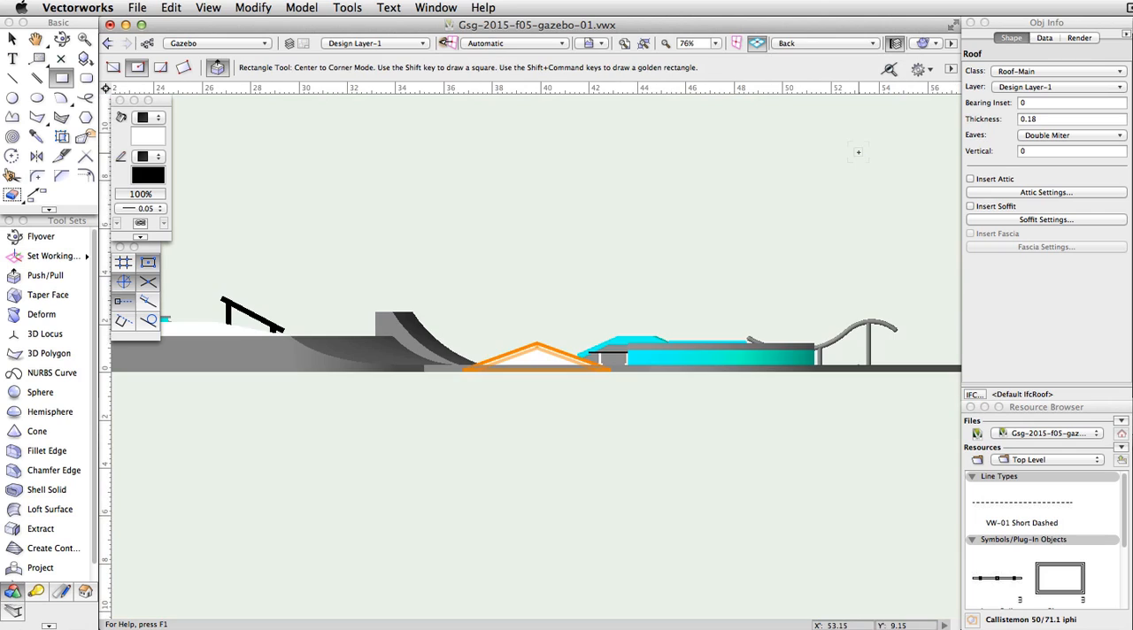
{"action": "key", "text": "x"}
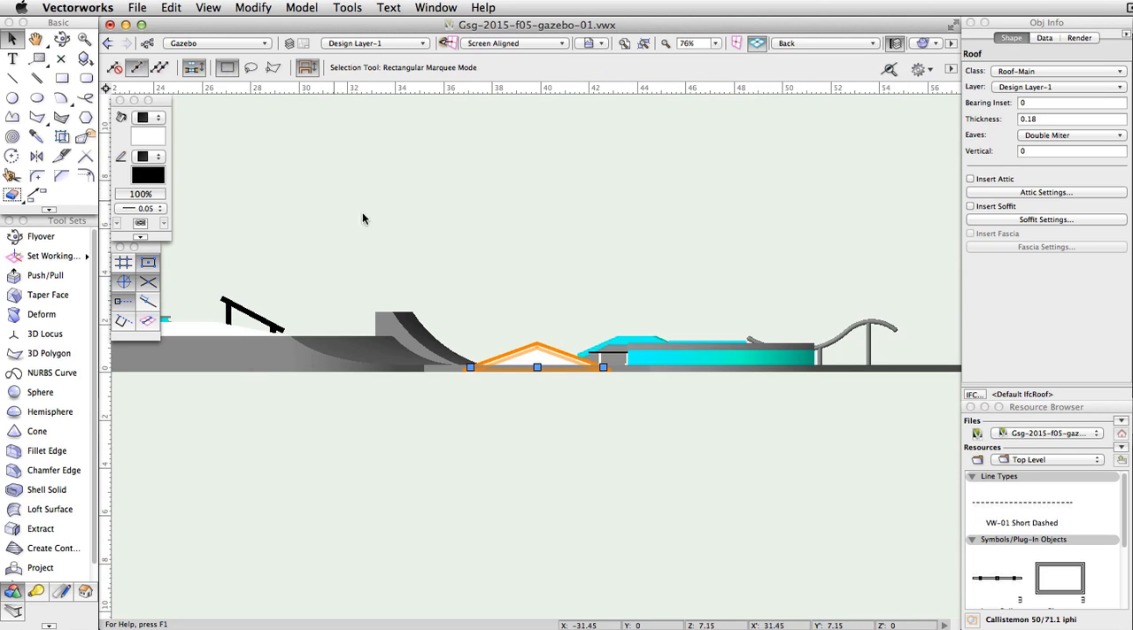
{"action": "scroll", "coordinate": [542, 334], "scroll_direction": "up", "scroll_amount": 5}
{"action": "left_click_drag", "start_coordinate": [526, 370], "coordinate": [526, 246]}
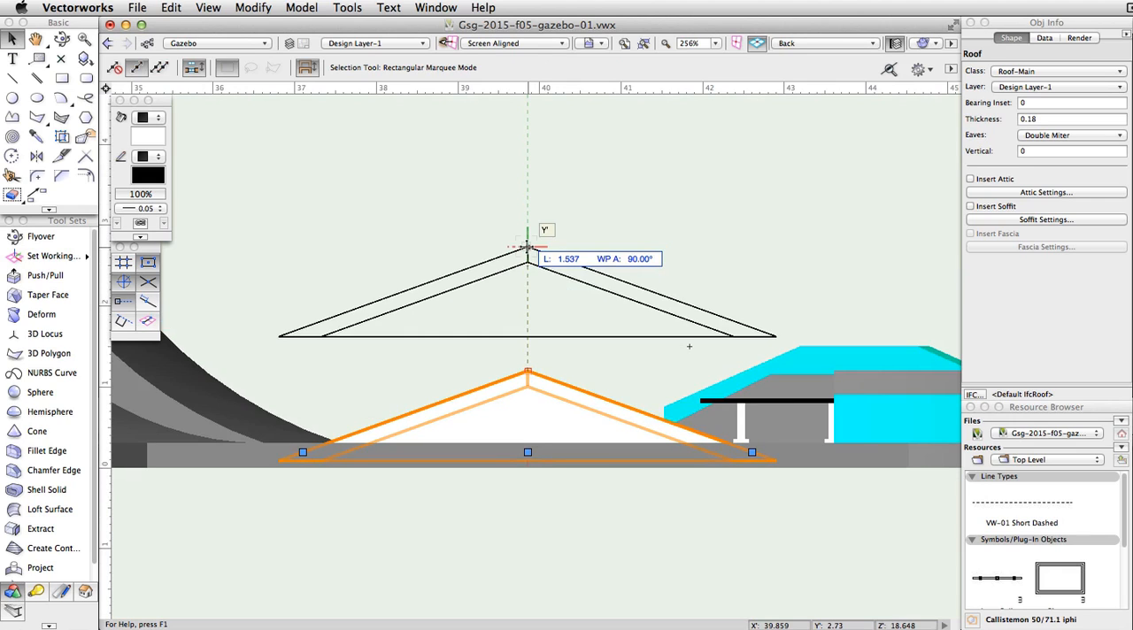
{"action": "key", "text": "Tab"}
{"action": "type", "text": "0"}
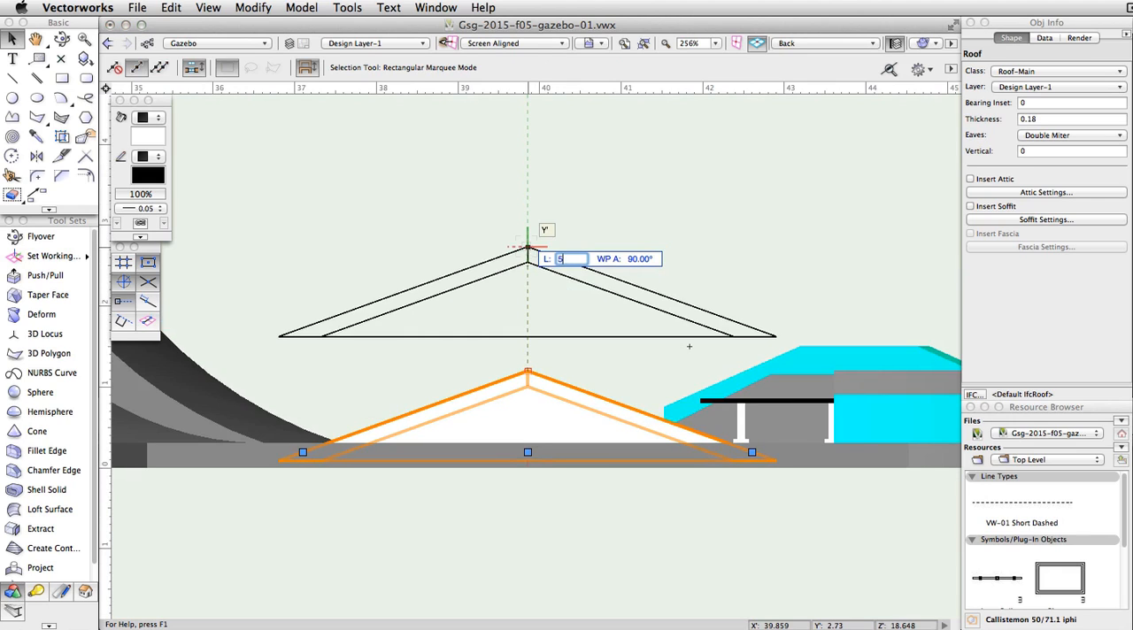
{"action": "key", "text": "Return"}
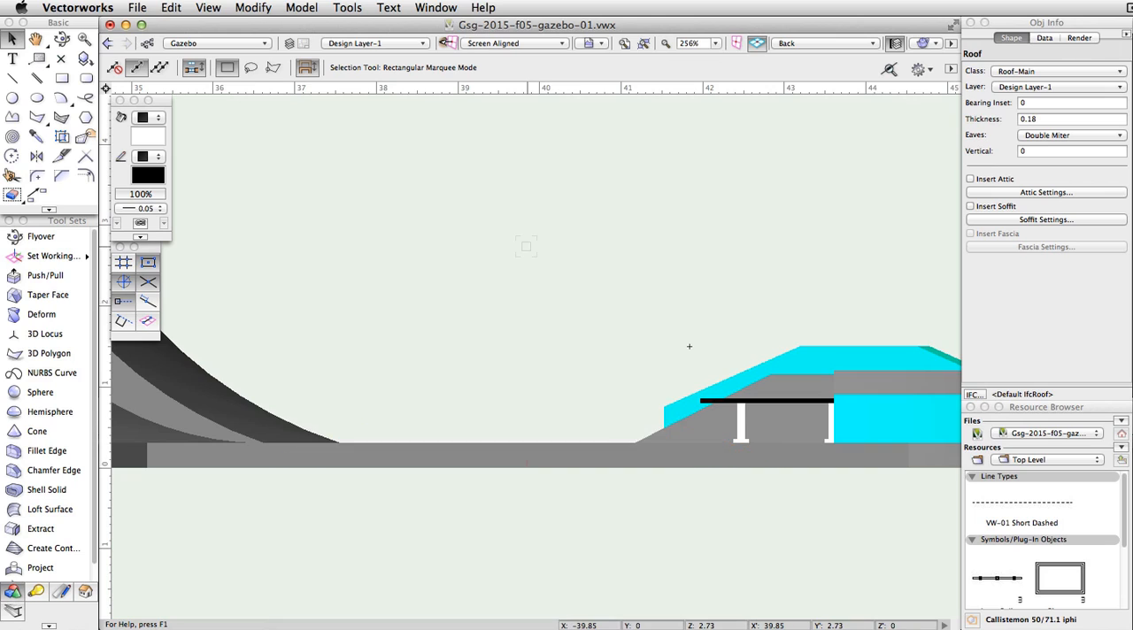
{"action": "scroll", "coordinate": [527, 246], "scroll_direction": "down", "scroll_amount": 2}
{"action": "middle_click_drag", "start_coordinate": [528, 243], "coordinate": [532, 361]}
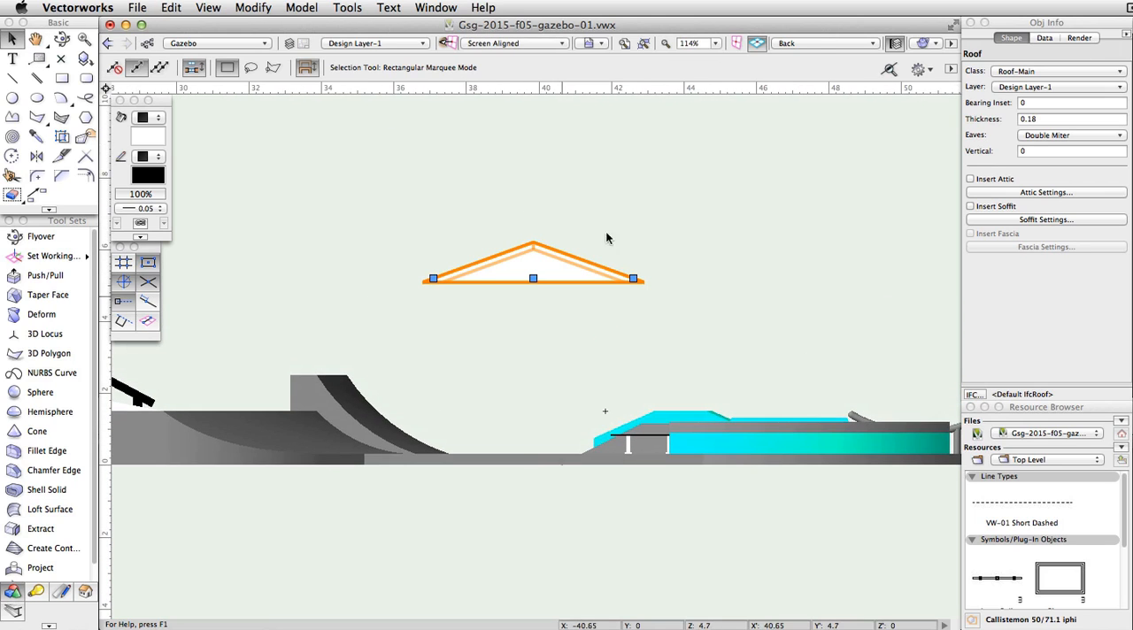
Step: Switch to the Left Isometric view and set the roof's fill colour to the active document's grey
{"action": "left_click", "coordinate": [814, 42]}
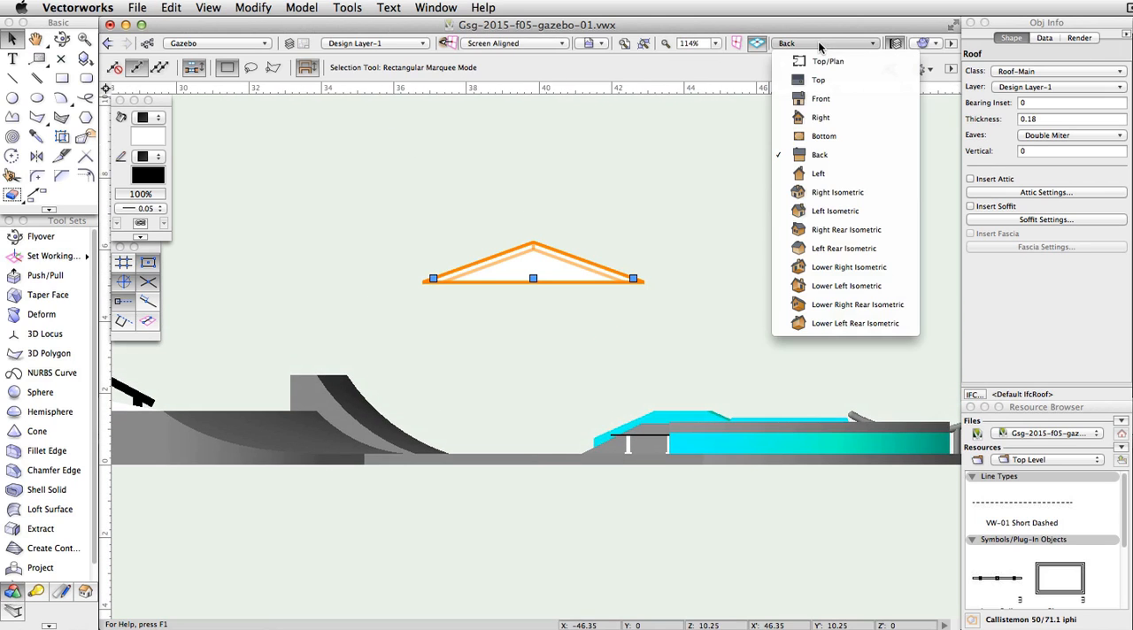
{"action": "left_click", "coordinate": [885, 213]}
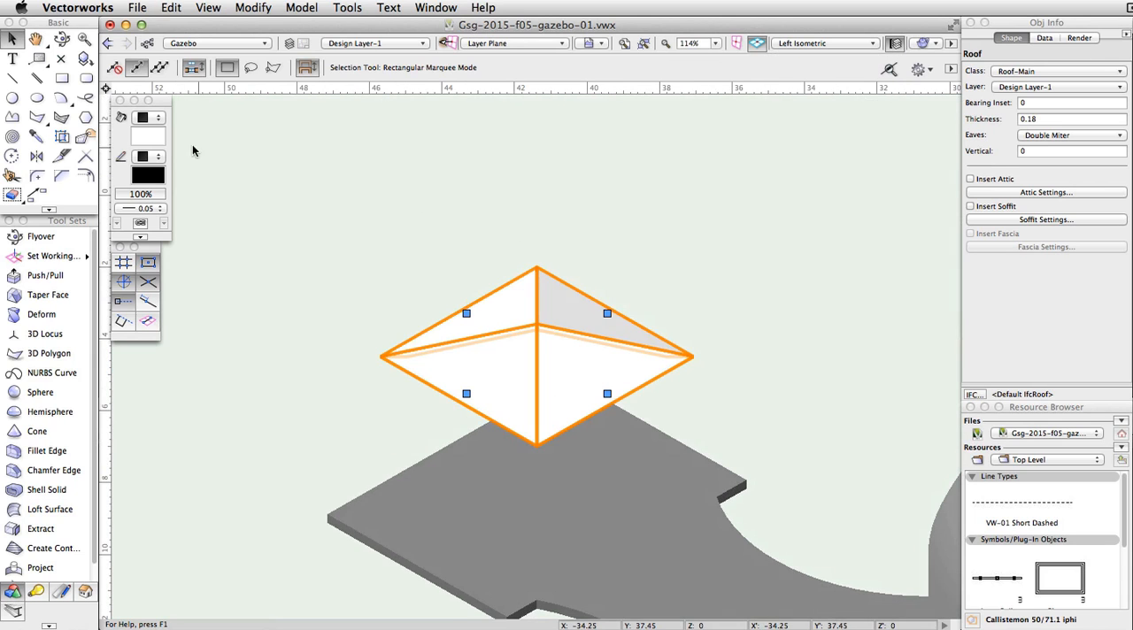
{"action": "left_click", "coordinate": [147, 135]}
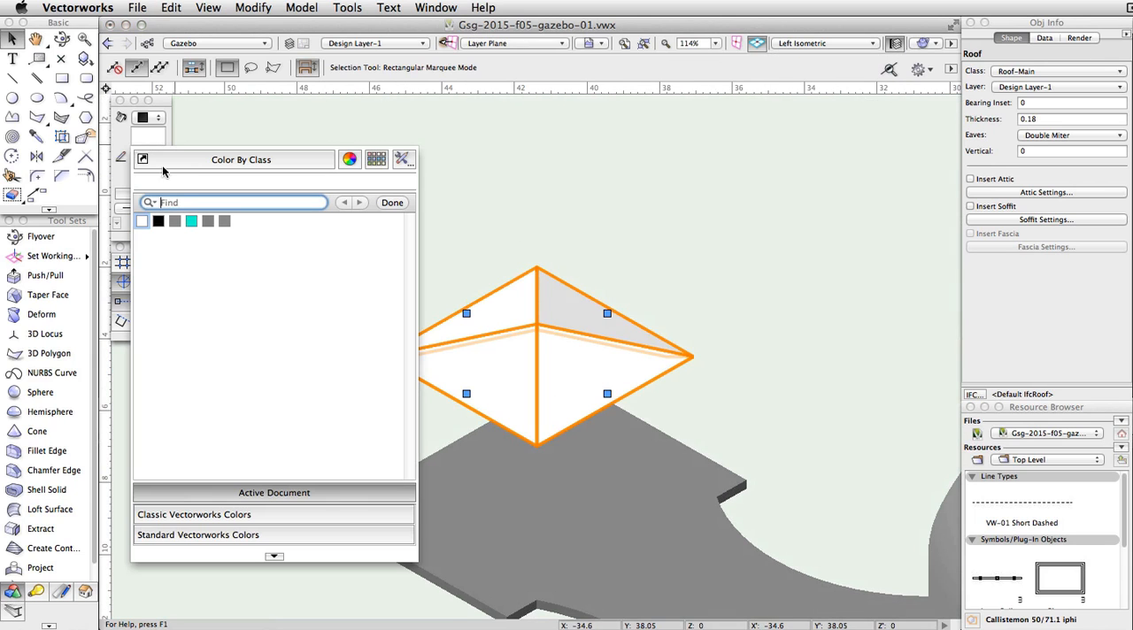
{"action": "left_click", "coordinate": [207, 223]}
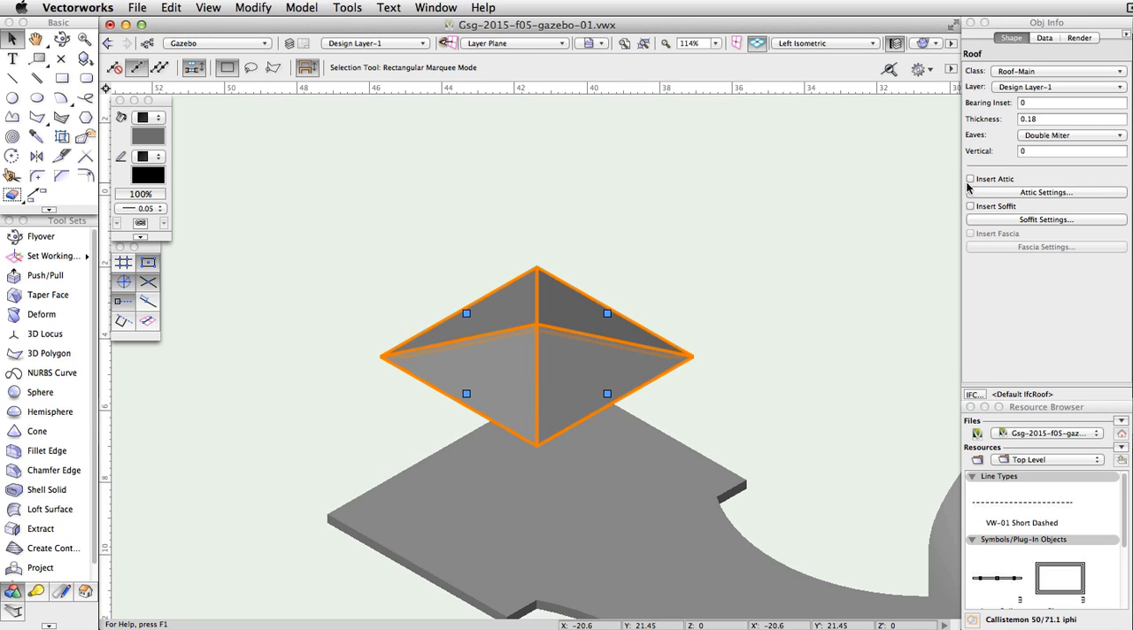
Step: Insert a soffit on the roof with a trim depth of 0.65
{"action": "left_click", "coordinate": [970, 206]}
{"action": "left_click", "coordinate": [995, 219]}
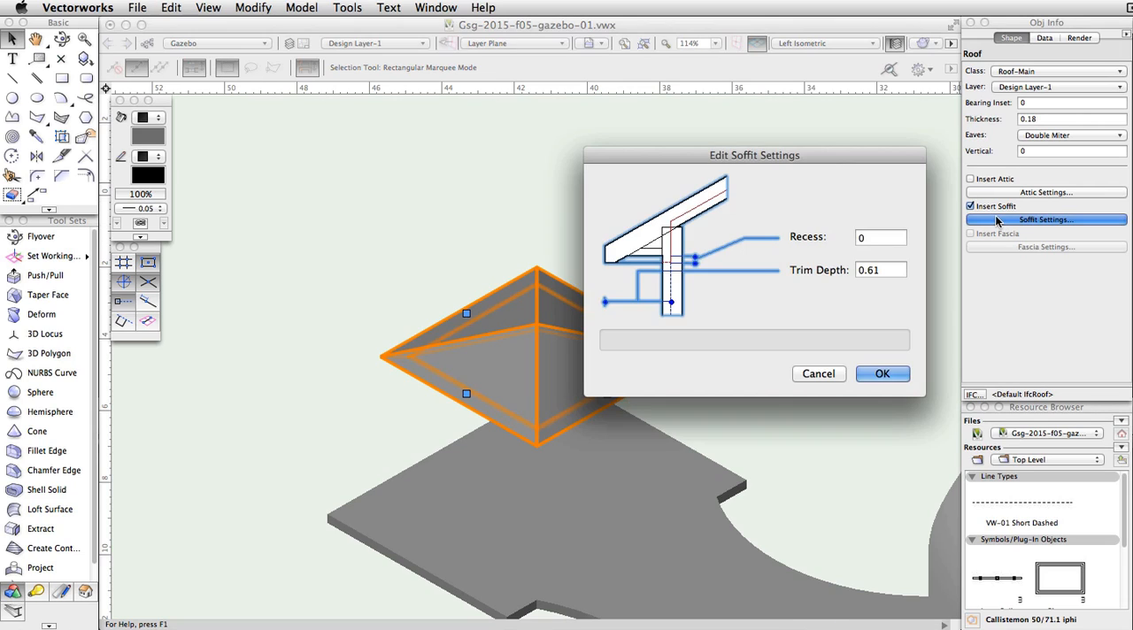
{"action": "left_click_drag", "start_coordinate": [888, 269], "coordinate": [826, 264]}
{"action": "type", "text": "0.65"}
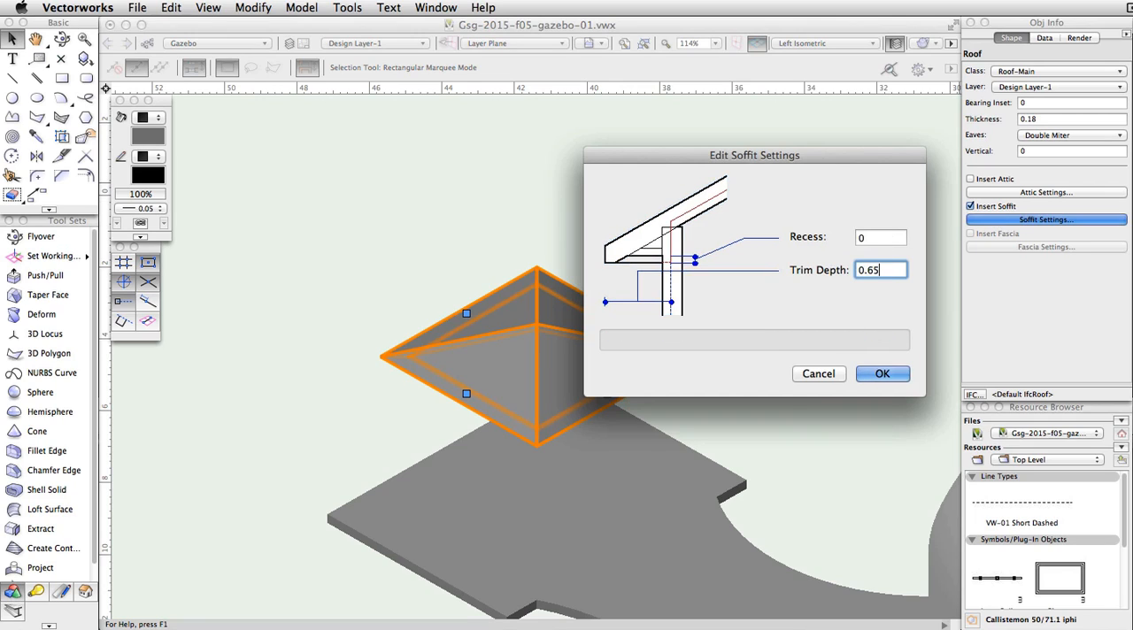
{"action": "left_click", "coordinate": [894, 374]}
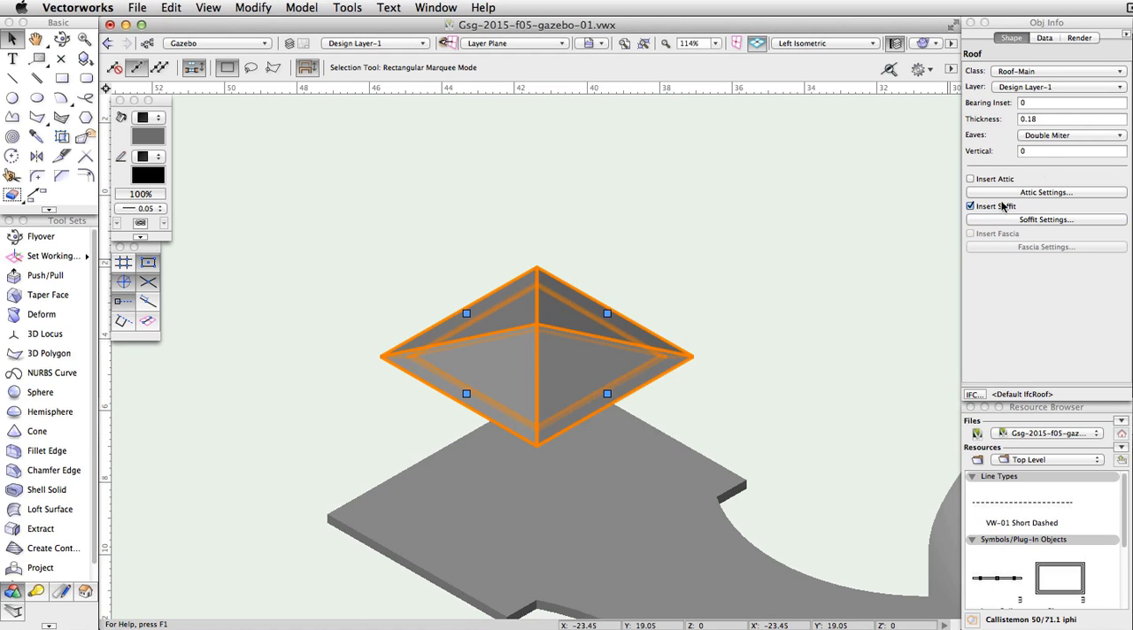
Step: Change the roof's eaves to Square Cut Miter and insert a fascia 0.15 wide and 0.1 high
{"action": "left_click", "coordinate": [1116, 137]}
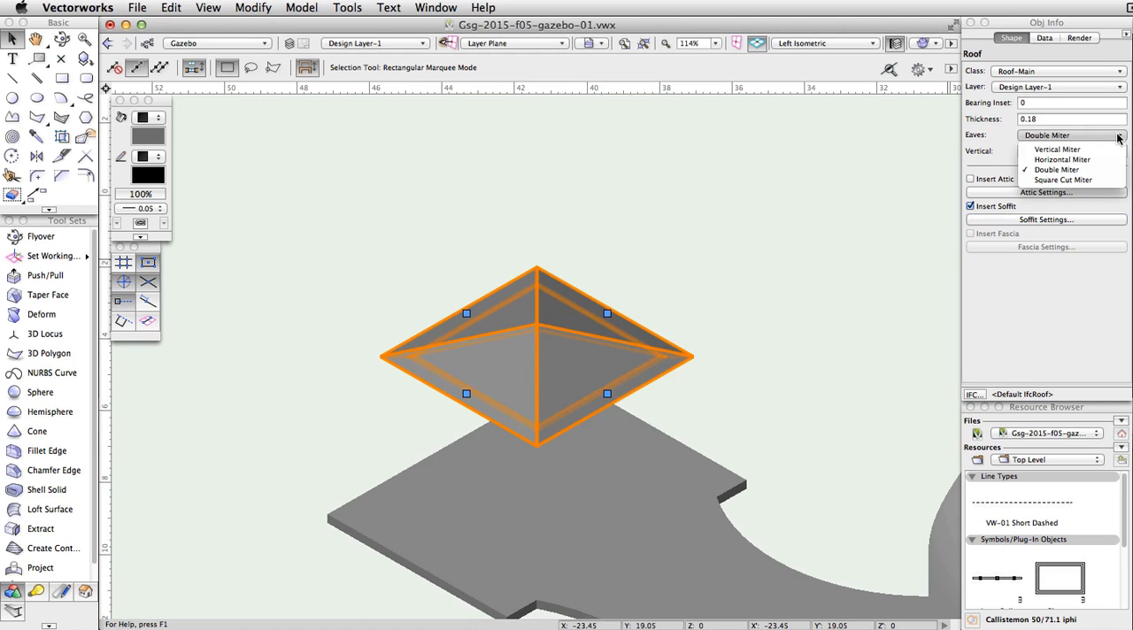
{"action": "left_click", "coordinate": [1102, 180]}
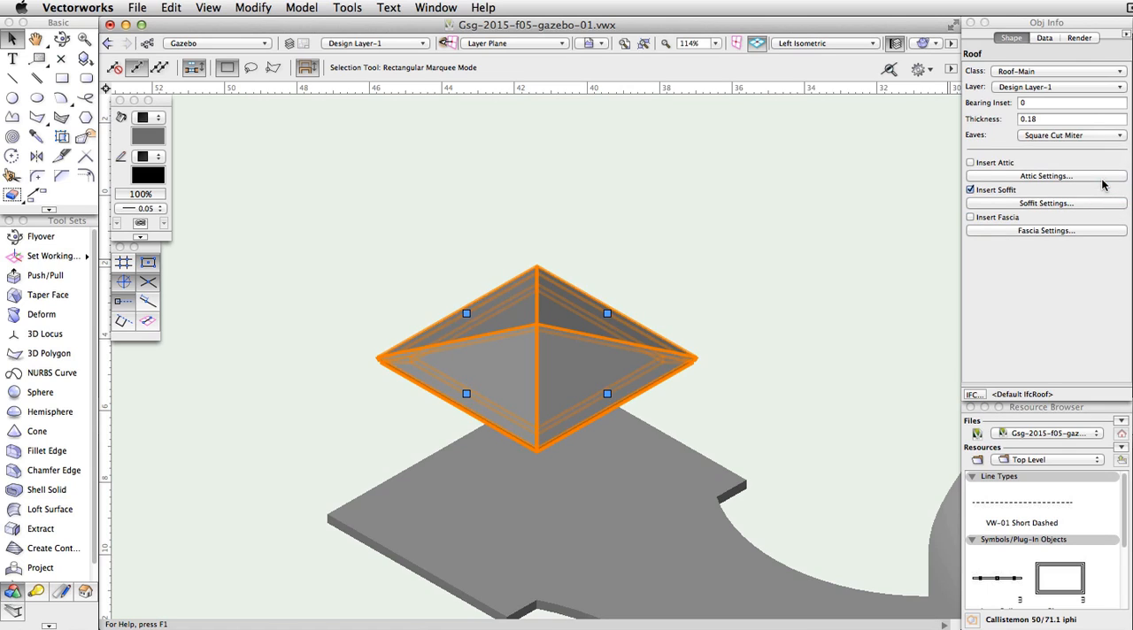
{"action": "left_click", "coordinate": [970, 218]}
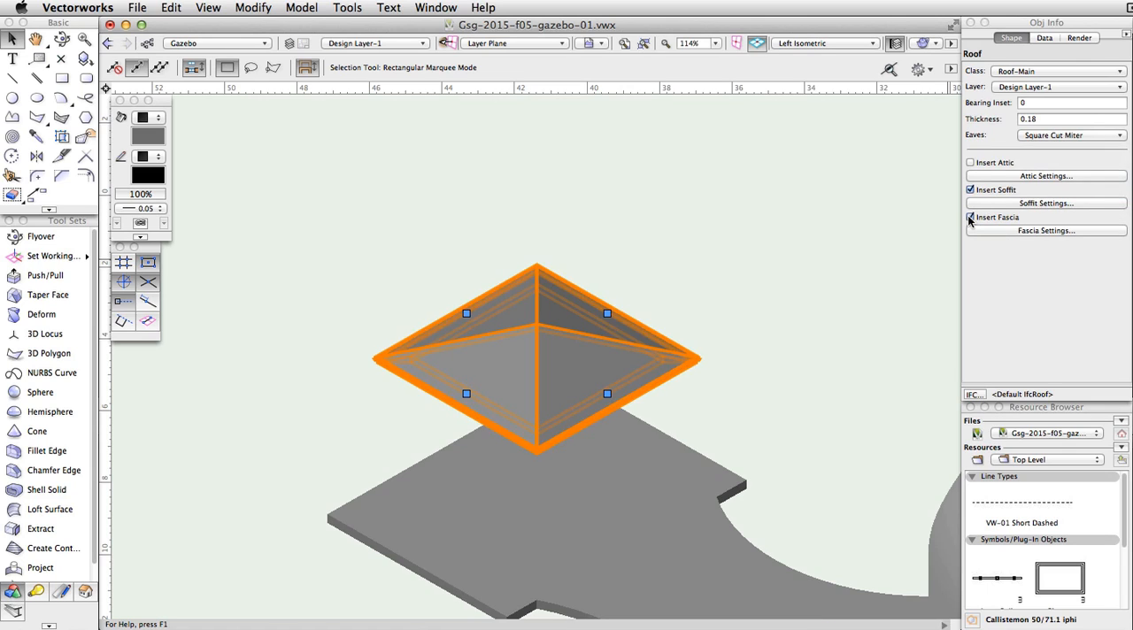
{"action": "left_click", "coordinate": [1009, 231]}
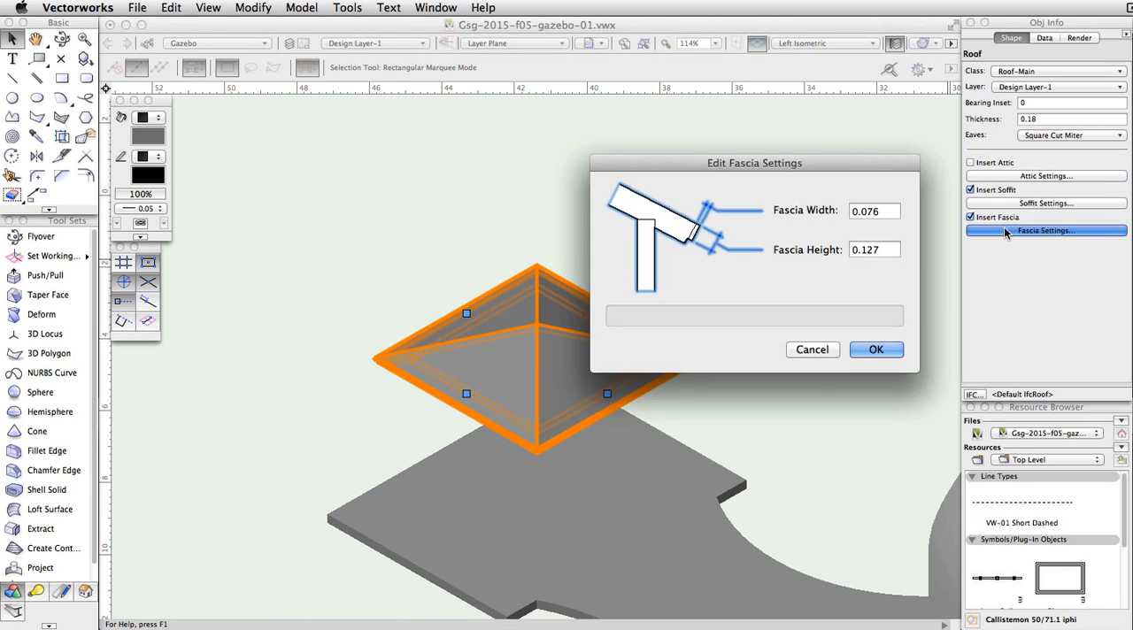
{"action": "left_click_drag", "start_coordinate": [894, 208], "coordinate": [839, 207]}
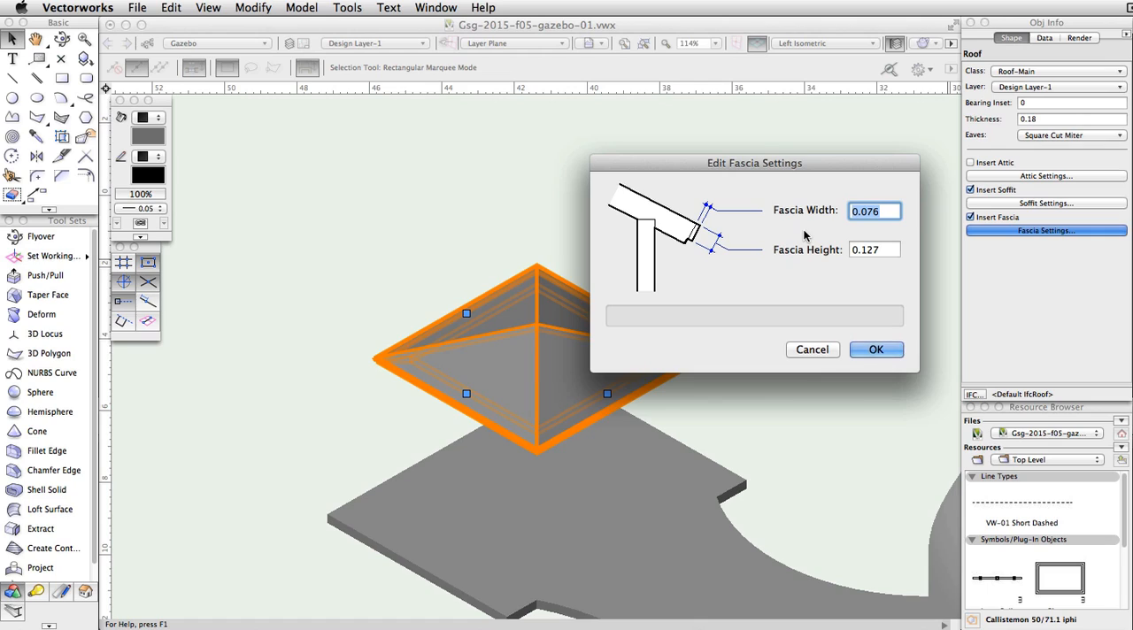
{"action": "type", "text": "0.15"}
{"action": "left_click_drag", "start_coordinate": [892, 251], "coordinate": [836, 246]}
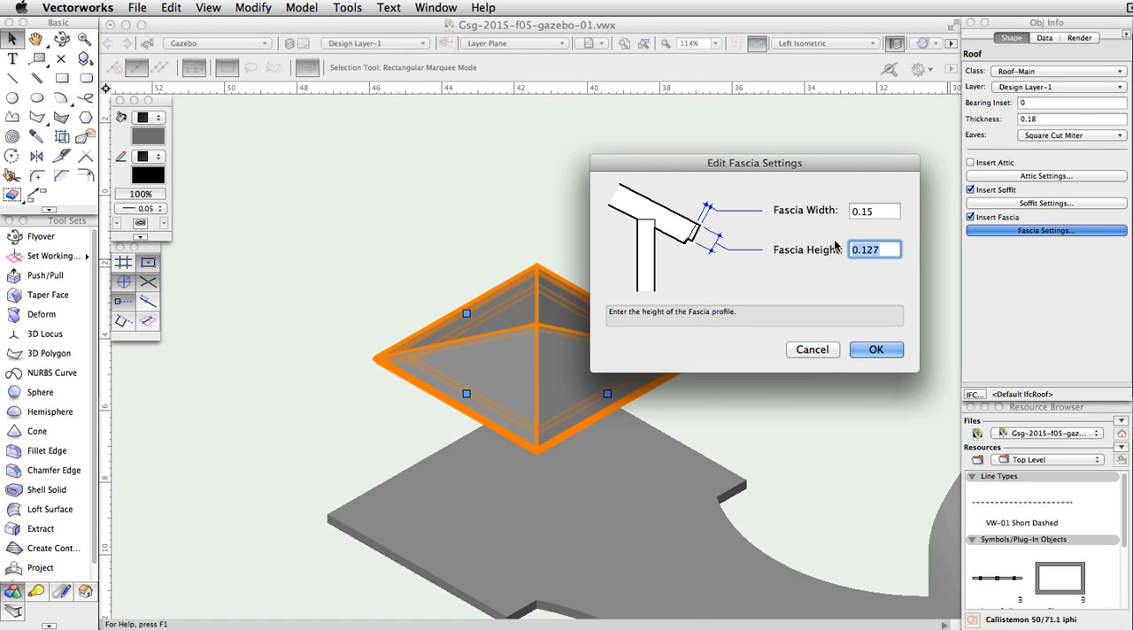
{"action": "type", "text": "0.1"}
{"action": "left_click", "coordinate": [876, 349]}
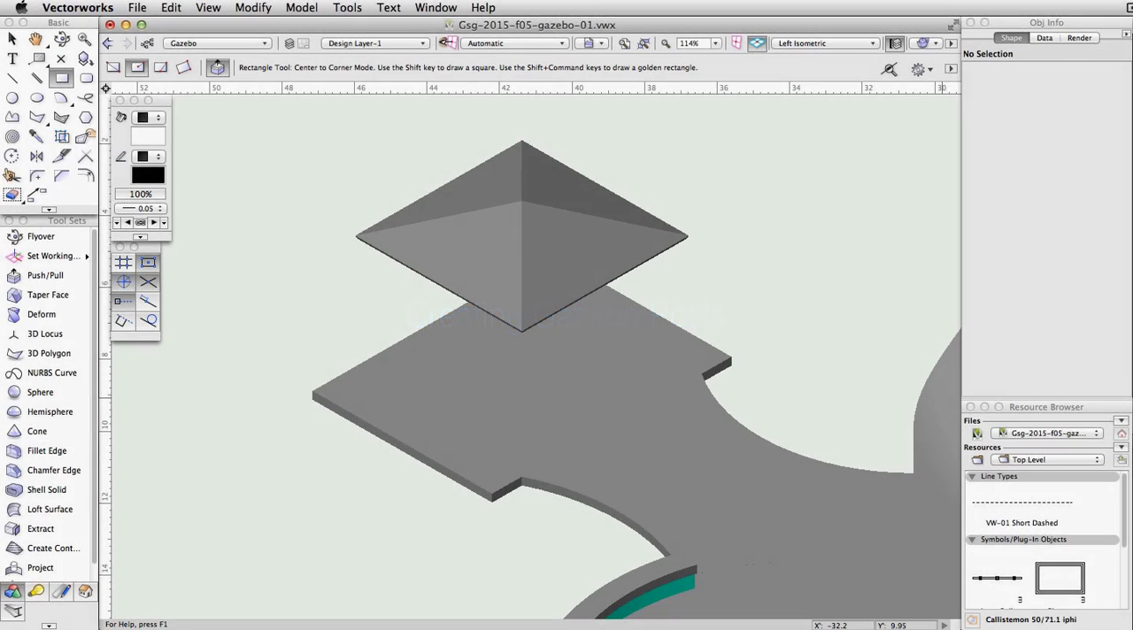
Step: In Top/Plan view, draw a corner-to-corner rectangle with ΔX 0.6 and ΔY -0.6 from the upper-left corner of the roof's bearing outline
{"action": "left_click", "coordinate": [303, 7]}
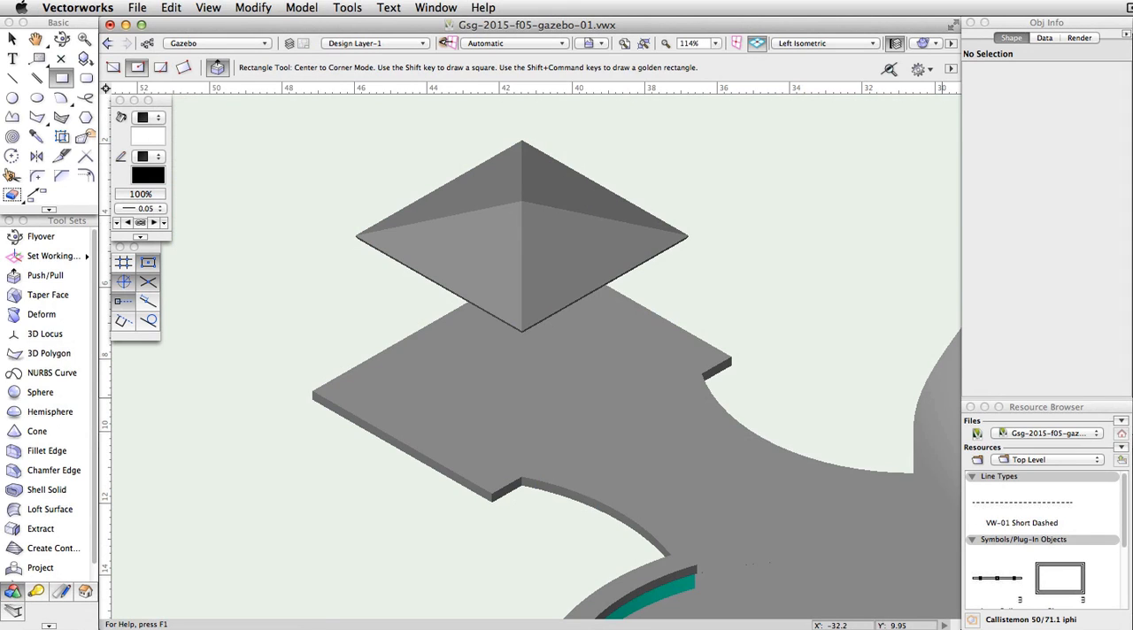
{"action": "key", "text": "x"}
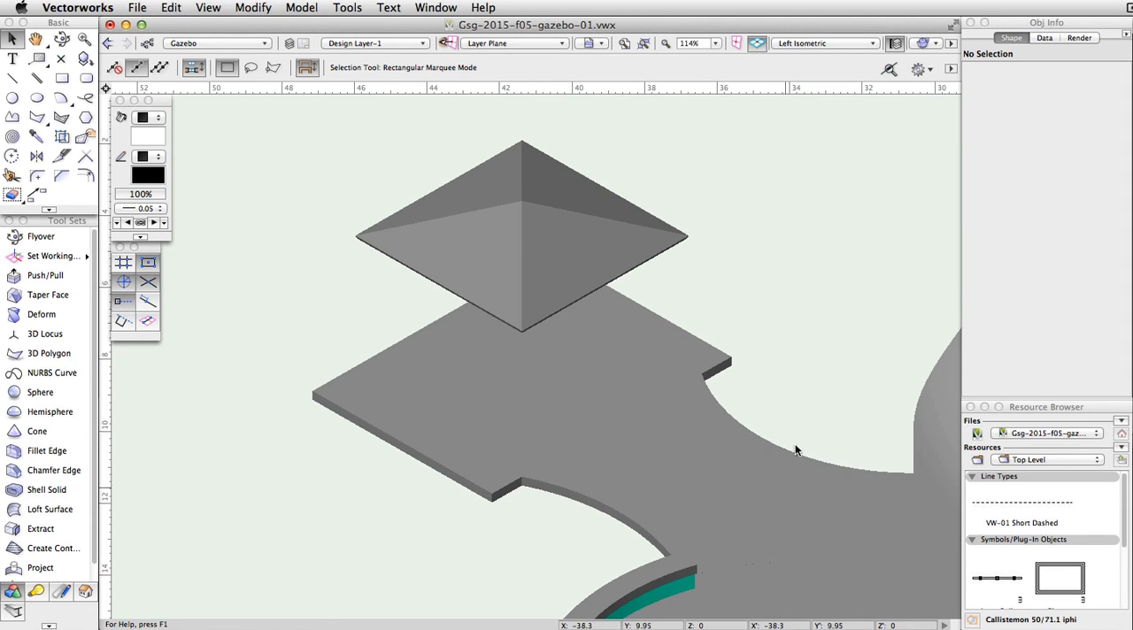
{"action": "left_click", "coordinate": [847, 42]}
{"action": "left_click", "coordinate": [851, 51]}
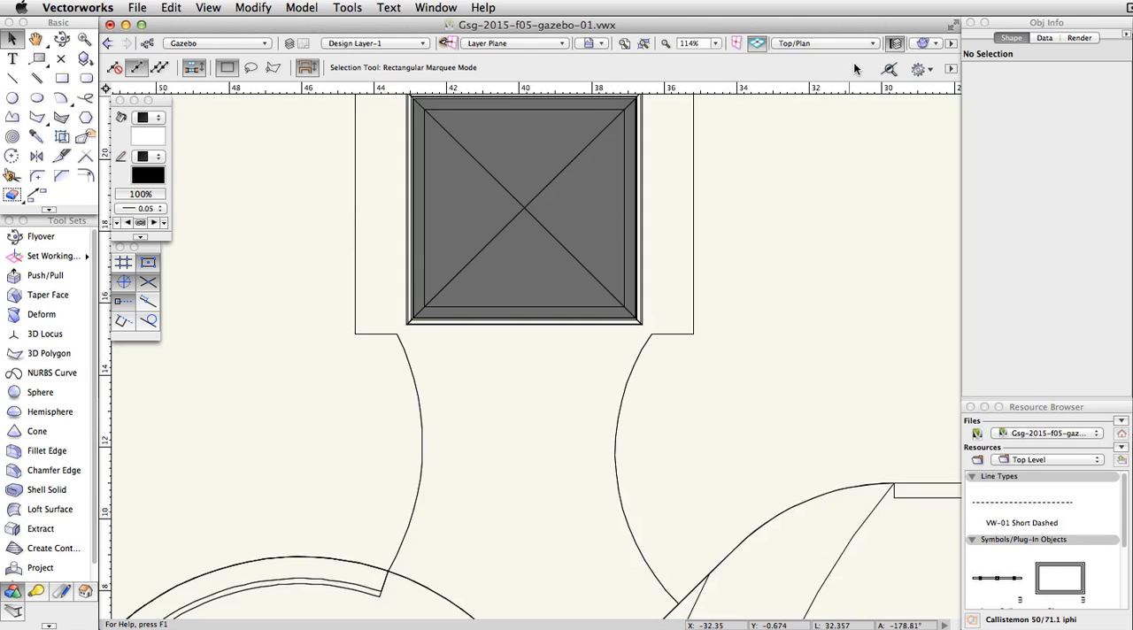
{"action": "left_click", "coordinate": [64, 78]}
{"action": "left_click", "coordinate": [112, 68]}
{"action": "scroll", "coordinate": [328, 240], "scroll_direction": "up", "scroll_amount": 4}
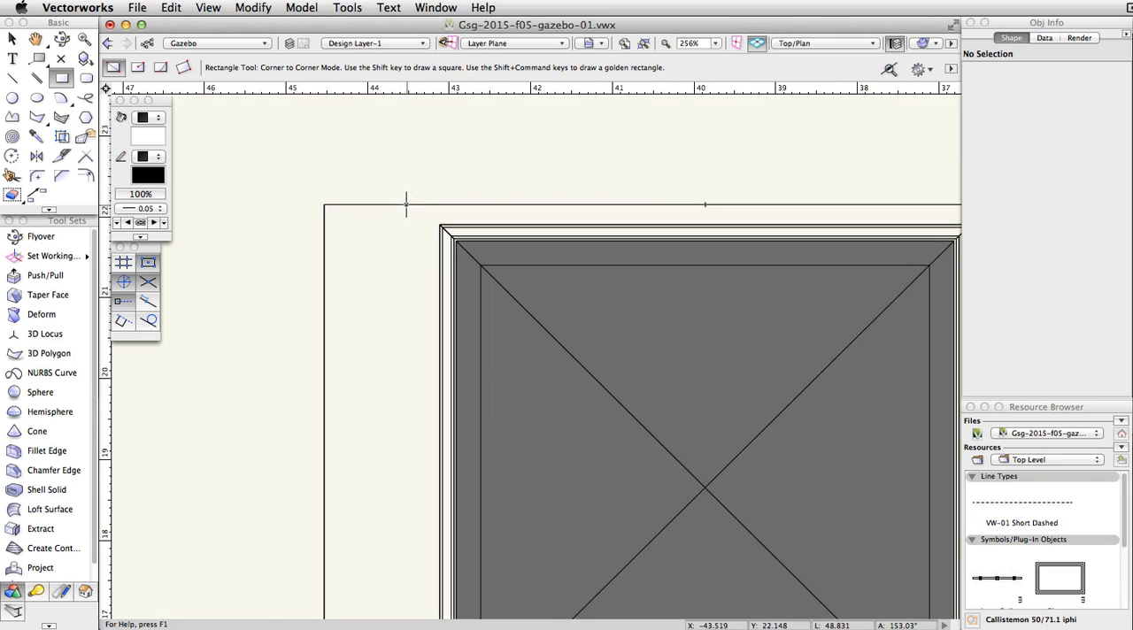
{"action": "left_click", "coordinate": [480, 265]}
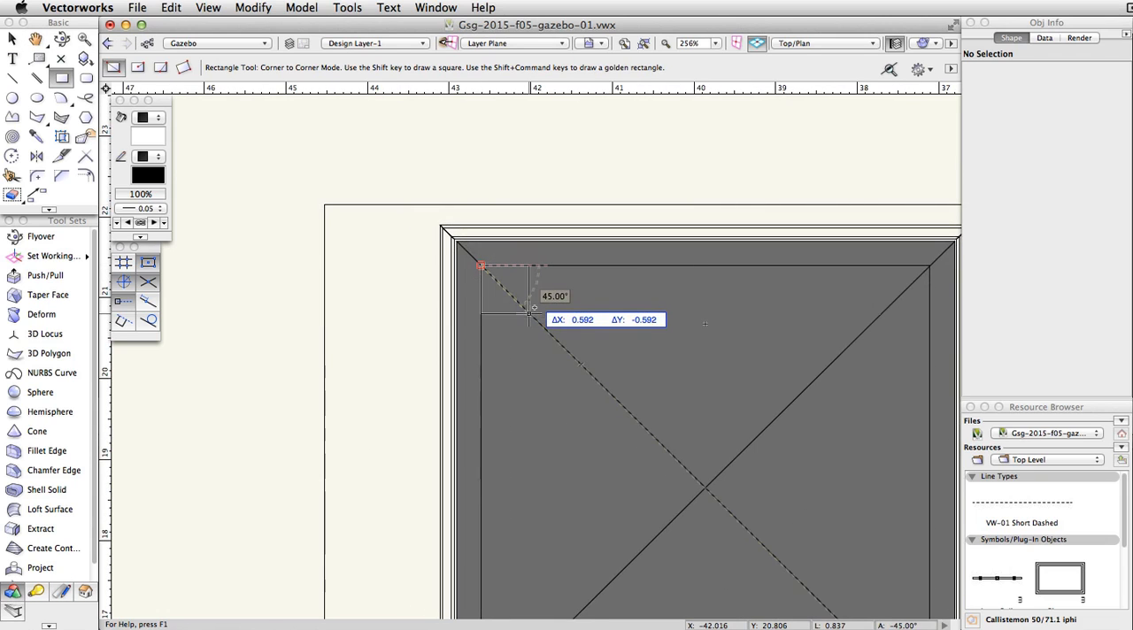
{"action": "key", "text": "Tab"}
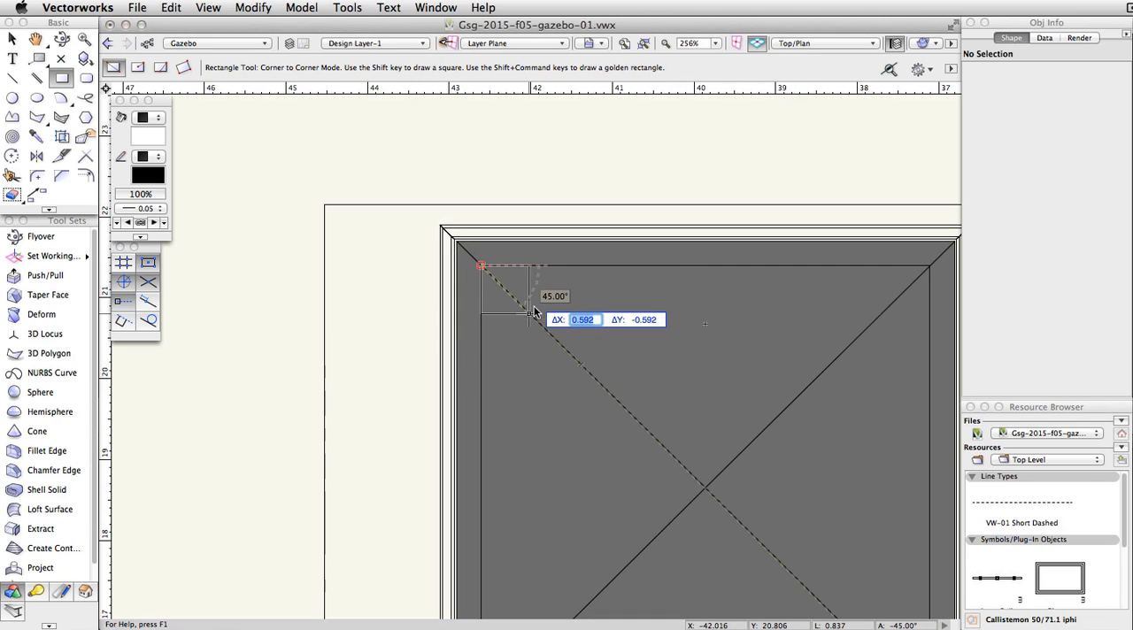
{"action": "type", "text": "0.6"}
{"action": "key", "text": "Tab"}
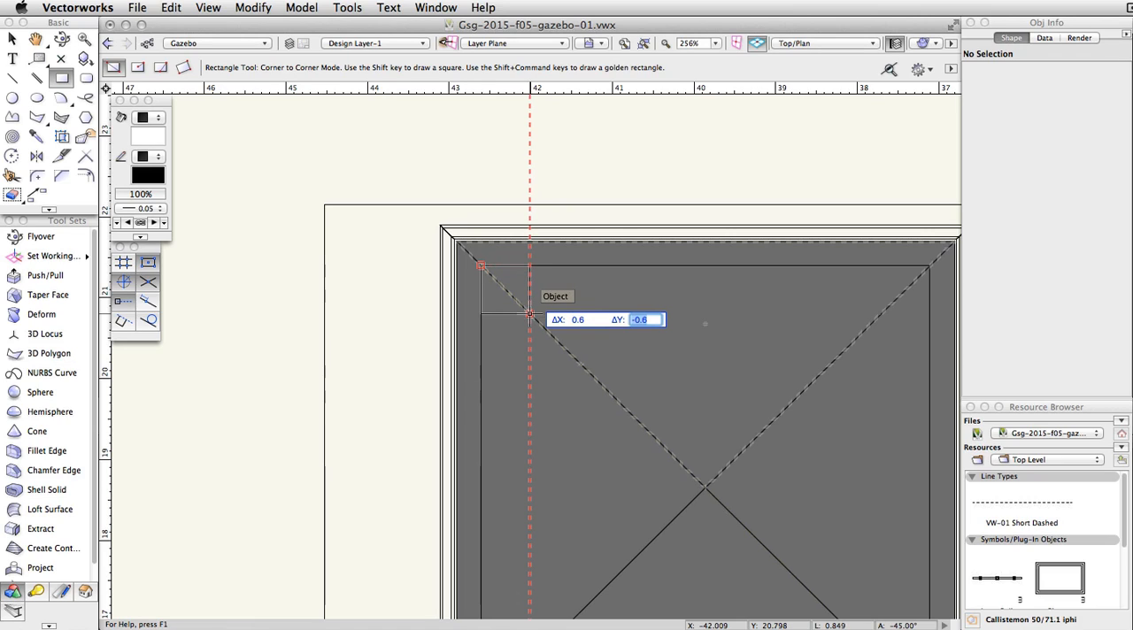
{"action": "type", "text": "-0.6"}
{"action": "key", "text": "Return"}
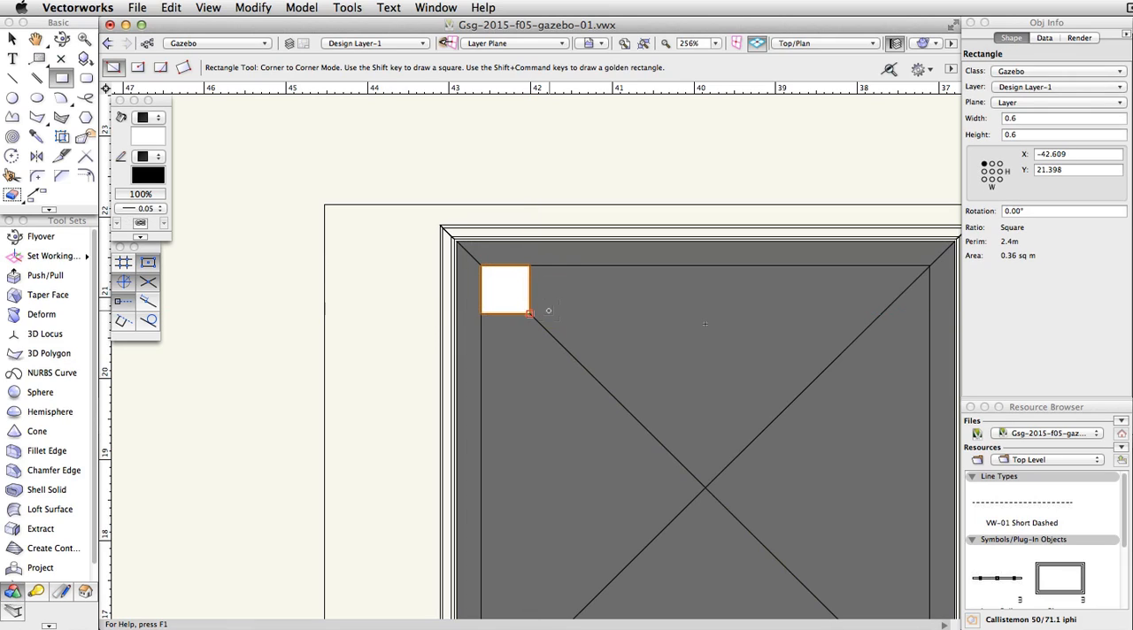
Step: Extrude the small post-base square by 0.15
{"action": "left_click", "coordinate": [303, 9]}
{"action": "left_click", "coordinate": [349, 96]}
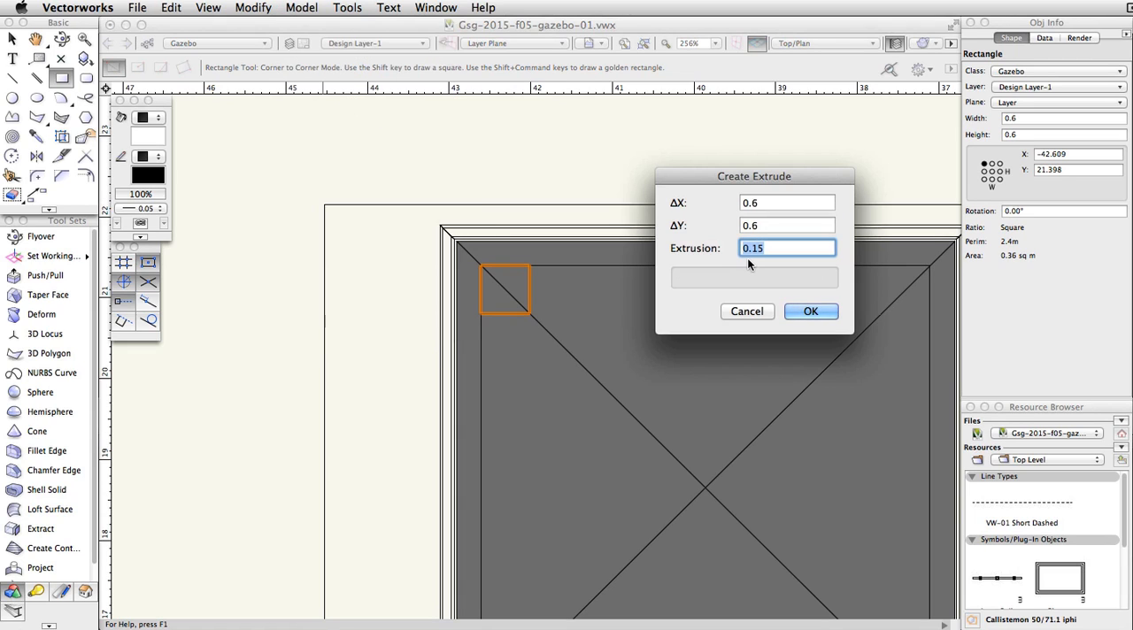
{"action": "left_click", "coordinate": [811, 311]}
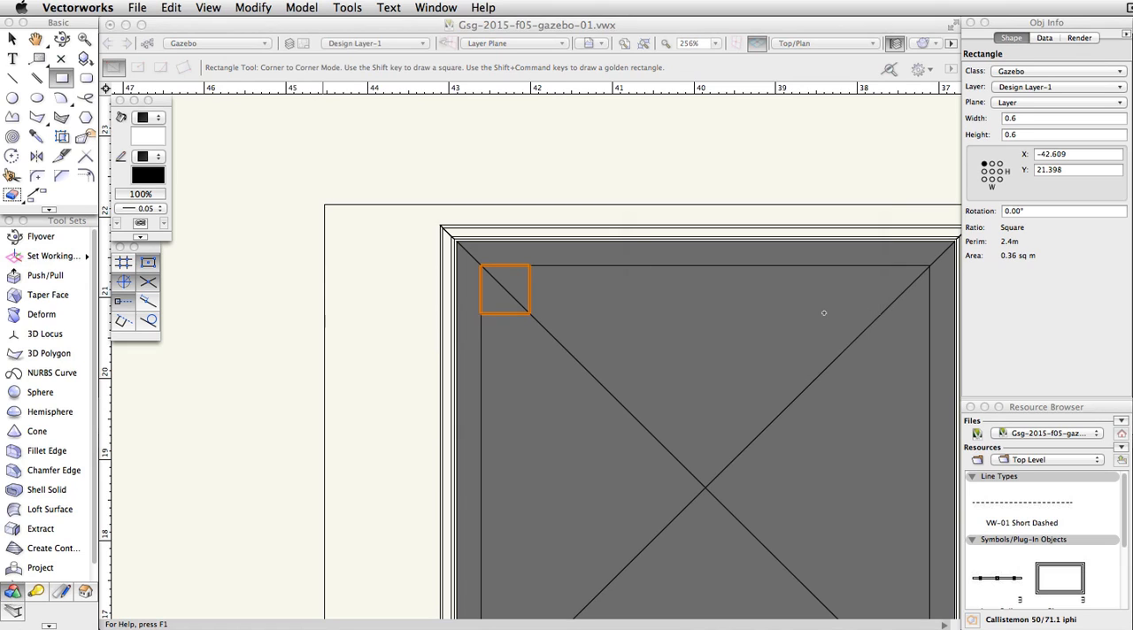
Step: Switch to the Left Rear Isometric view and set the extruded post base's bottom Z to 0.3
{"action": "left_click", "coordinate": [833, 42]}
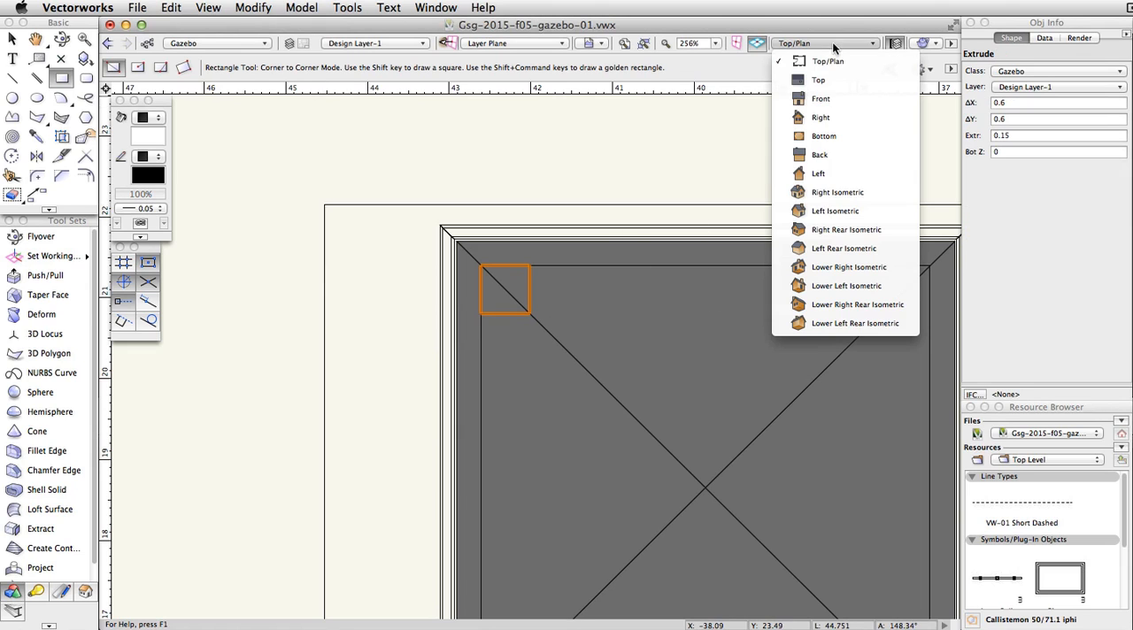
{"action": "left_click", "coordinate": [884, 248]}
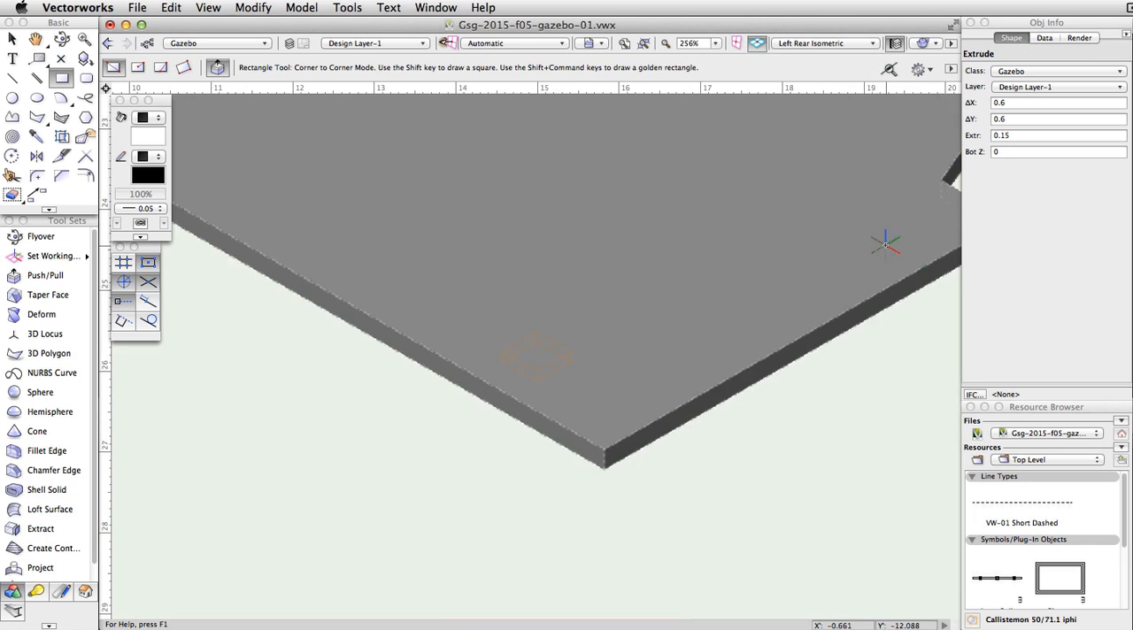
{"action": "left_click", "coordinate": [1008, 152]}
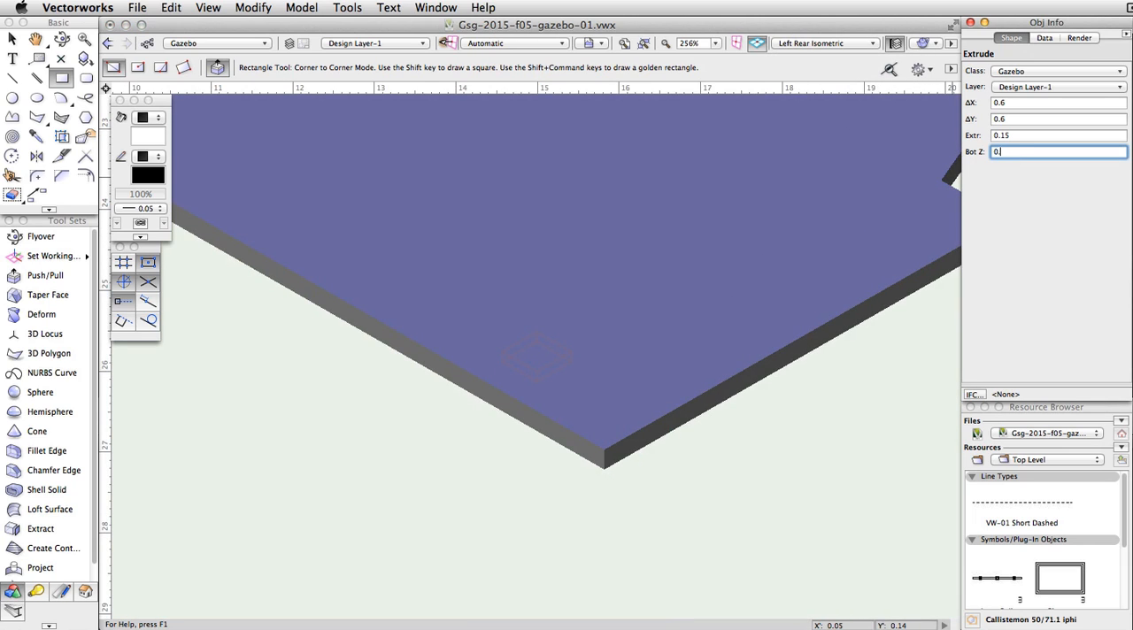
{"action": "type", "text": ".3"}
{"action": "key", "text": "Return"}
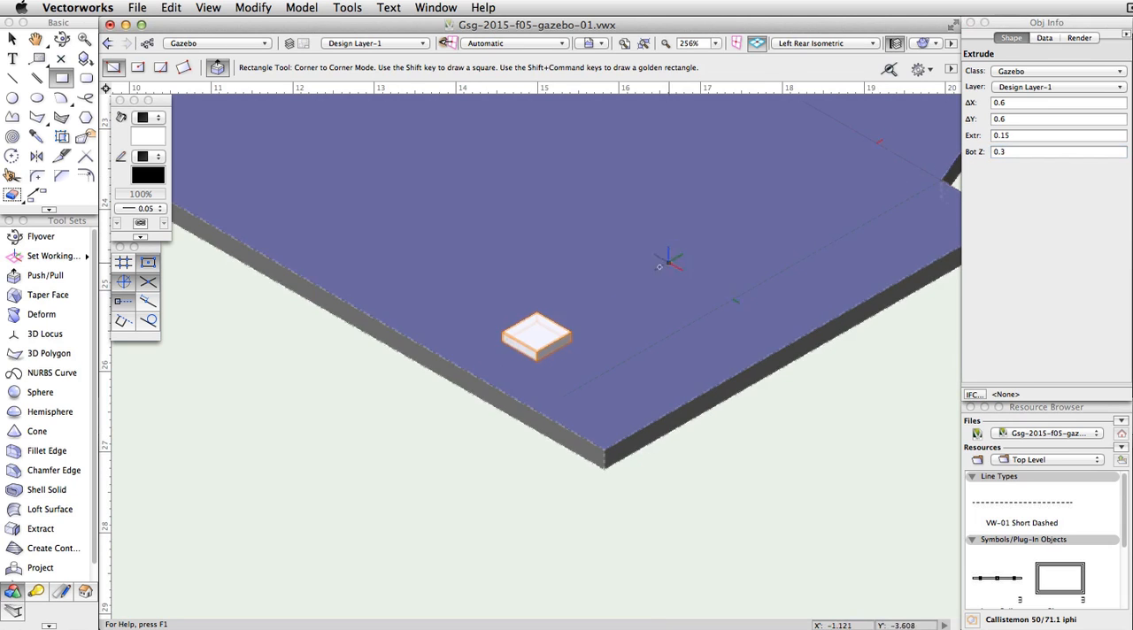
Step: Draw a center-to-corner rectangle from the center of the post base's top face with ΔX 0.15 and ΔY 0.15
{"action": "scroll", "coordinate": [582, 336], "scroll_direction": "up", "scroll_amount": 5}
{"action": "left_click", "coordinate": [137, 67]}
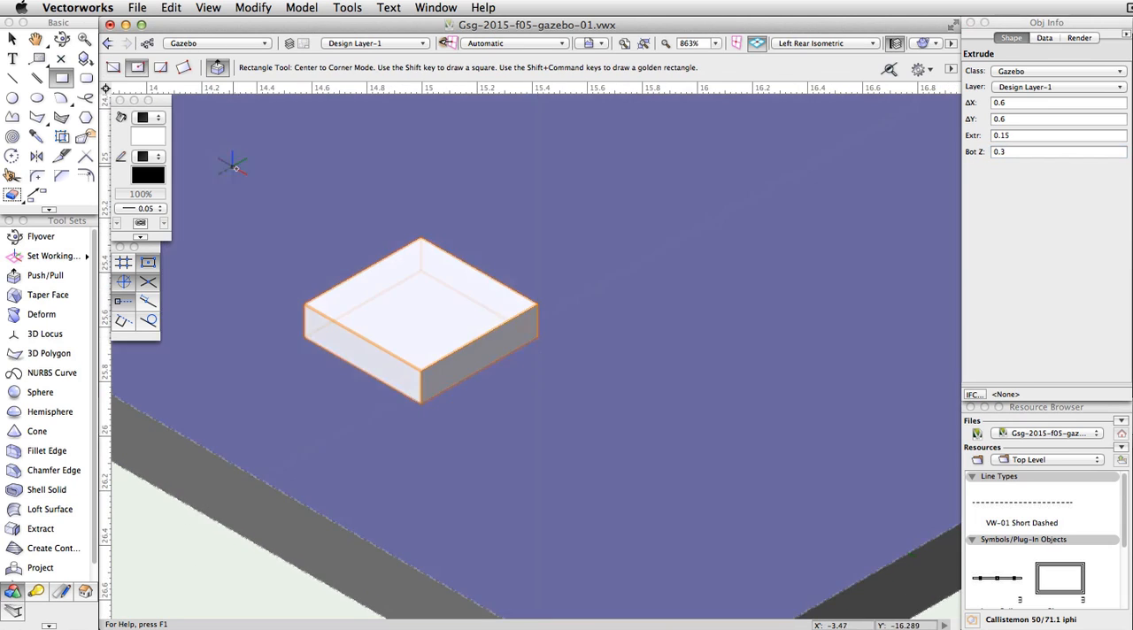
{"action": "scroll", "coordinate": [362, 202], "scroll_direction": "left", "scroll_amount": 5}
{"action": "scroll", "coordinate": [362, 203], "scroll_direction": "up", "scroll_amount": 1}
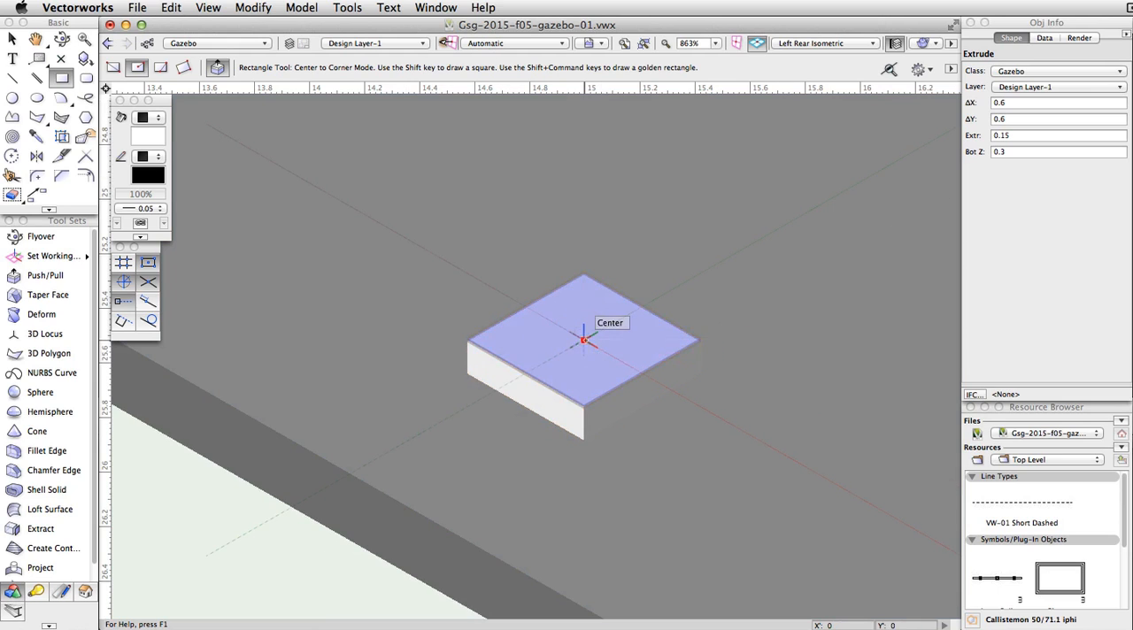
{"action": "left_click", "coordinate": [584, 339]}
{"action": "key", "text": "Tab"}
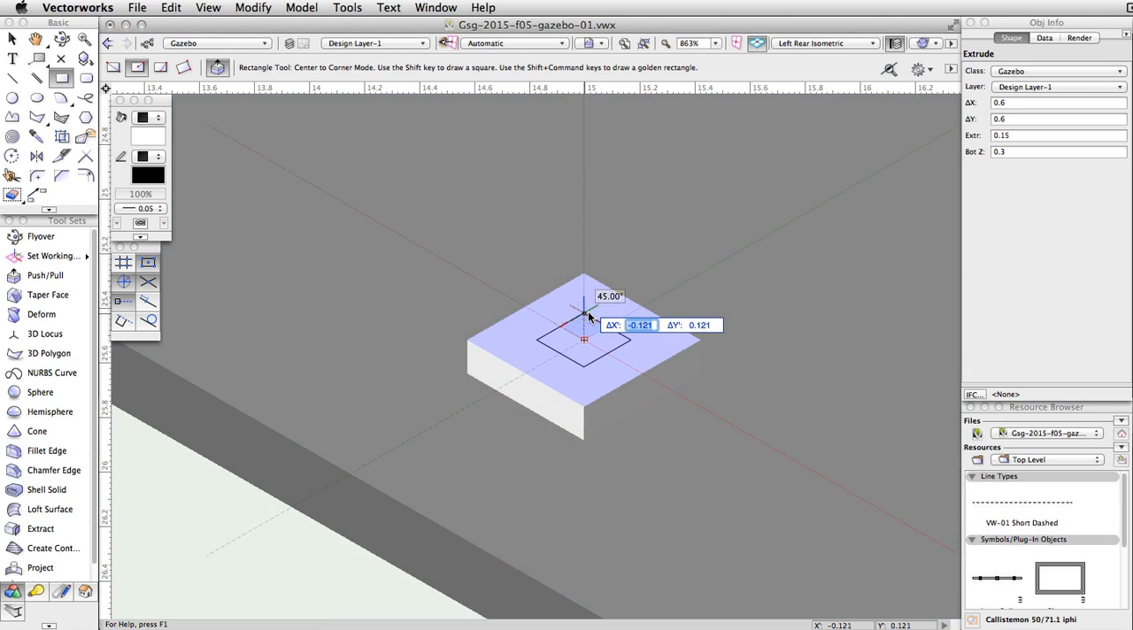
{"action": "type", "text": "0.15"}
{"action": "key", "text": "Tab"}
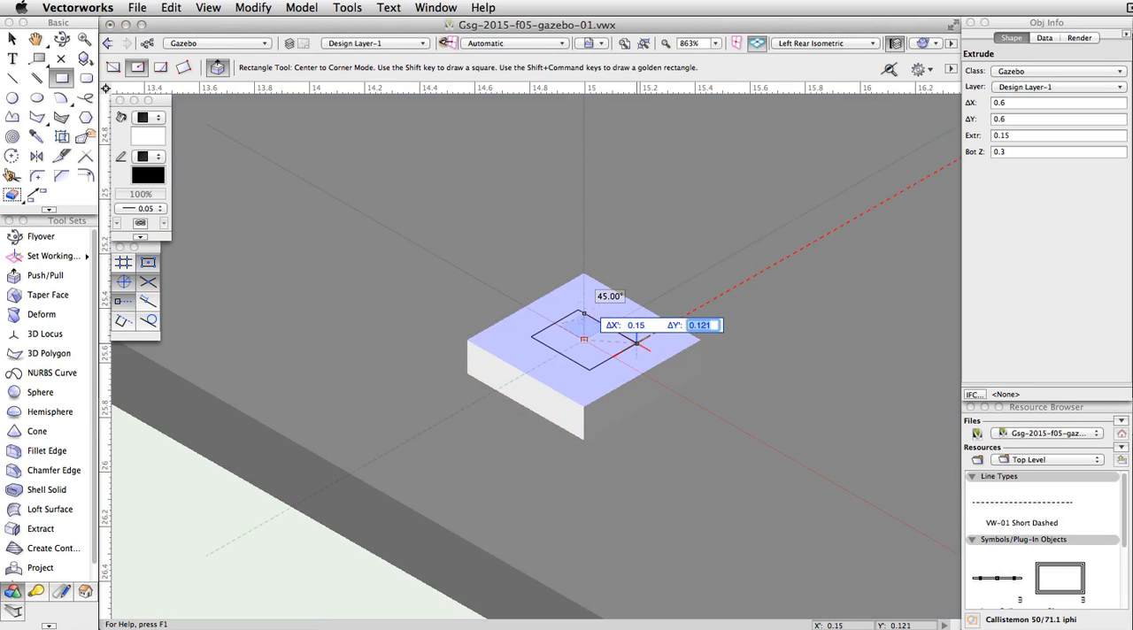
{"action": "type", "text": "0"}
{"action": "key", "text": "Return"}
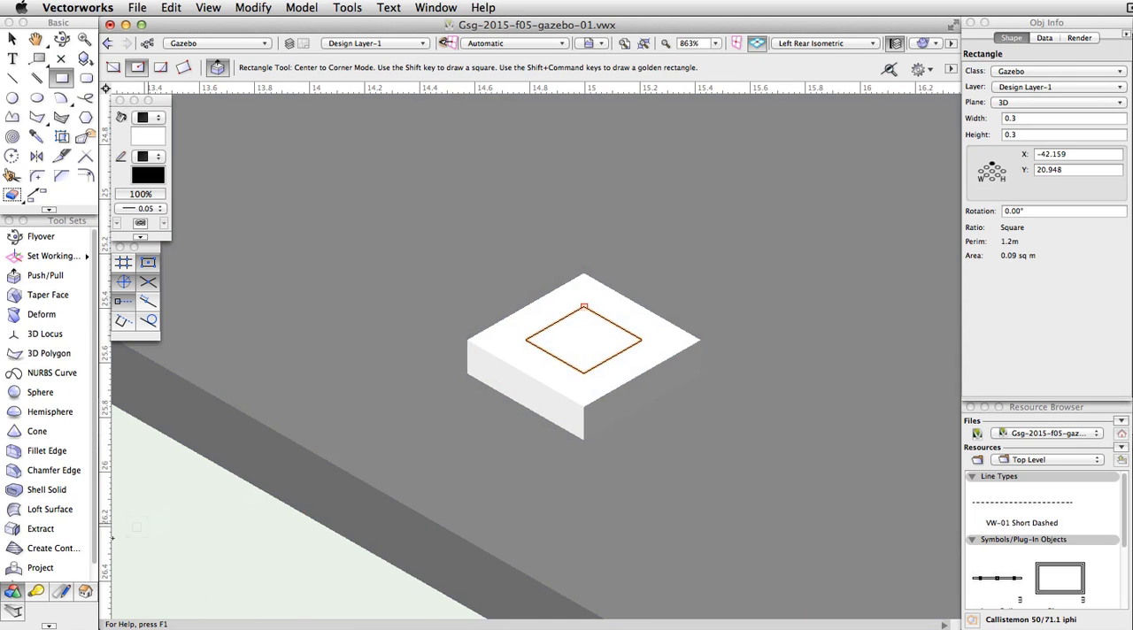
Step: Project the 0.3 square profile up to the roof in Add mode to form the post shaft
{"action": "left_click", "coordinate": [69, 567]}
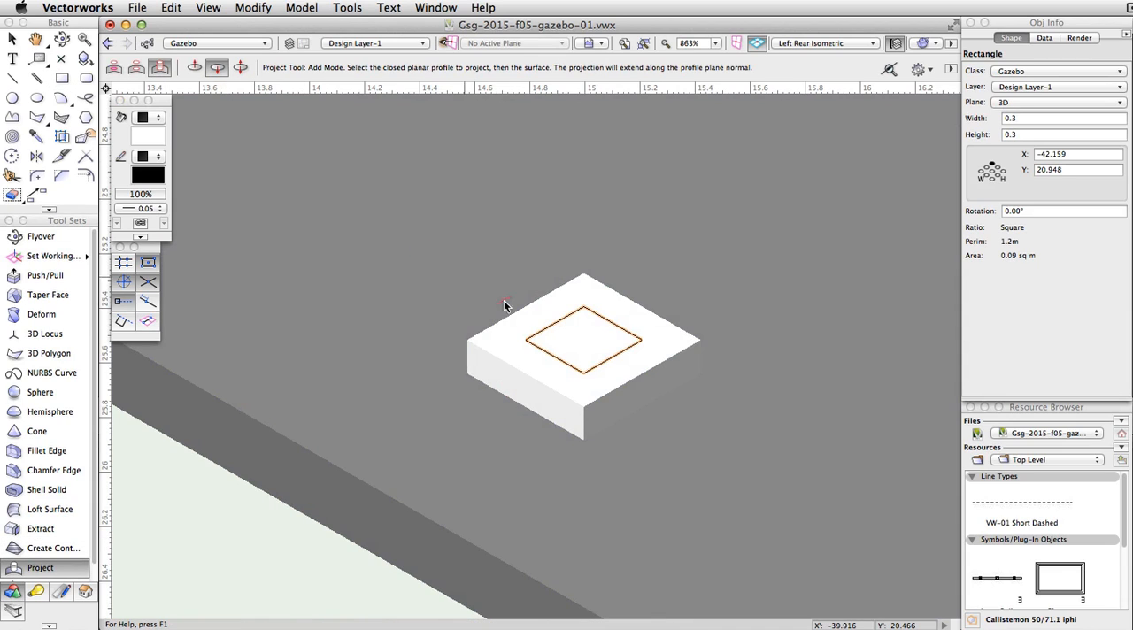
{"action": "left_click", "coordinate": [602, 361]}
{"action": "scroll", "coordinate": [602, 361], "scroll_direction": "down", "scroll_amount": 5}
{"action": "scroll", "coordinate": [601, 361], "scroll_direction": "down", "scroll_amount": 3}
{"action": "left_click", "coordinate": [601, 258]}
{"action": "scroll", "coordinate": [600, 258], "scroll_direction": "up", "scroll_amount": 5}
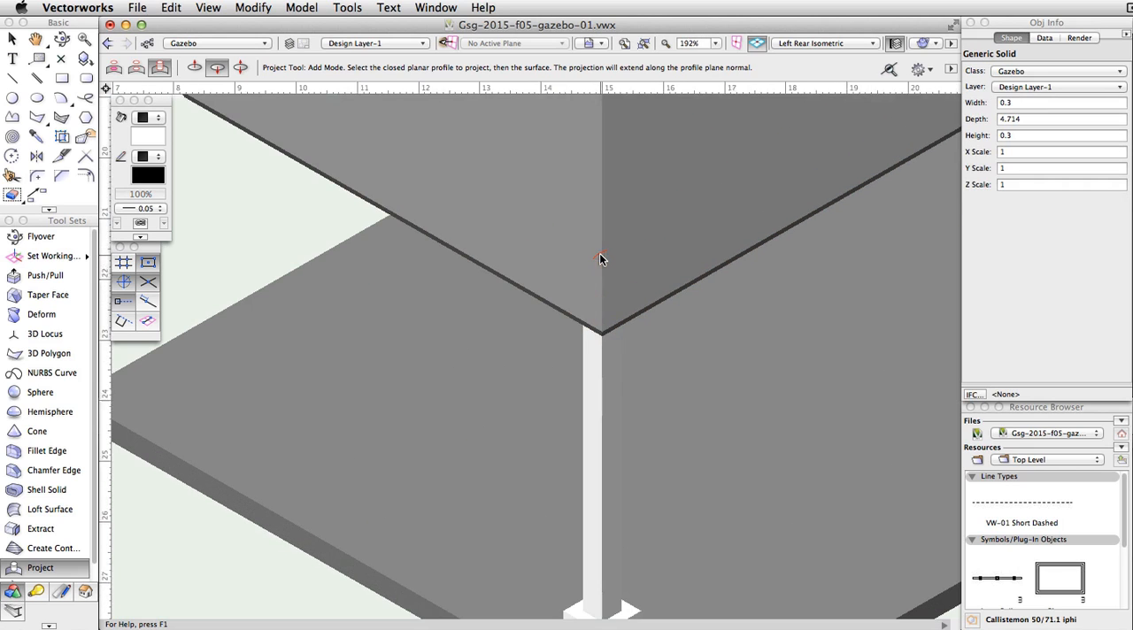
{"action": "key", "text": "b"}
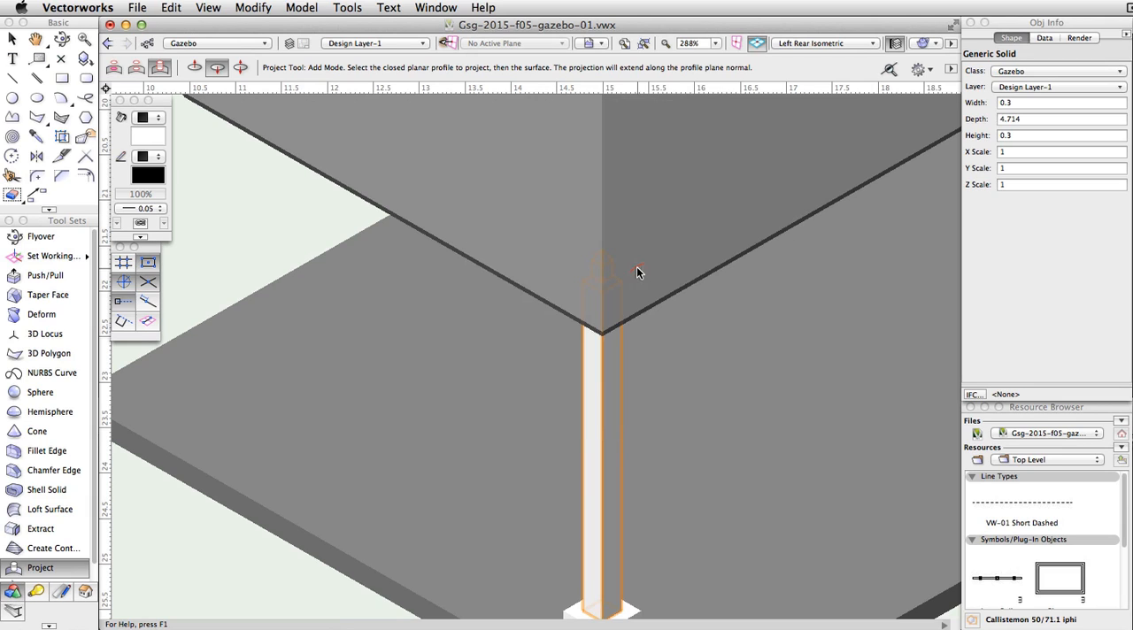
Step: Combine the post shaft and its base into a single solid with Add Solids and give it a turquoise fill
{"action": "scroll", "coordinate": [637, 274], "scroll_direction": "down", "scroll_amount": 3}
{"action": "scroll", "coordinate": [631, 317], "scroll_direction": "up", "scroll_amount": 2}
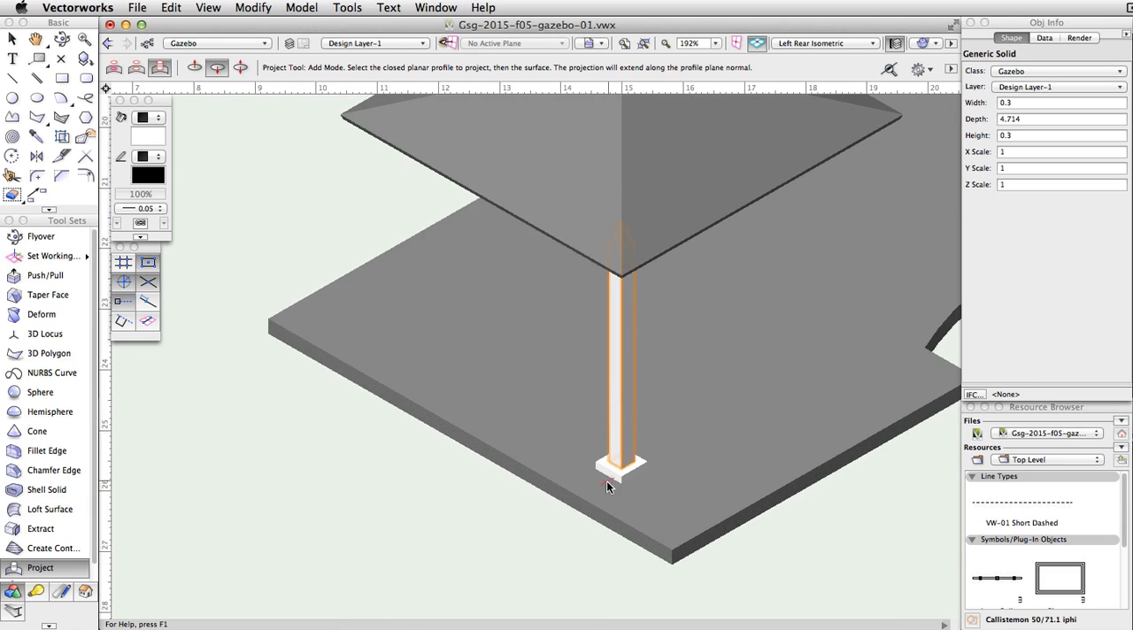
{"action": "key", "text": "x"}
{"action": "left_click", "coordinate": [626, 459], "text": "shift"}
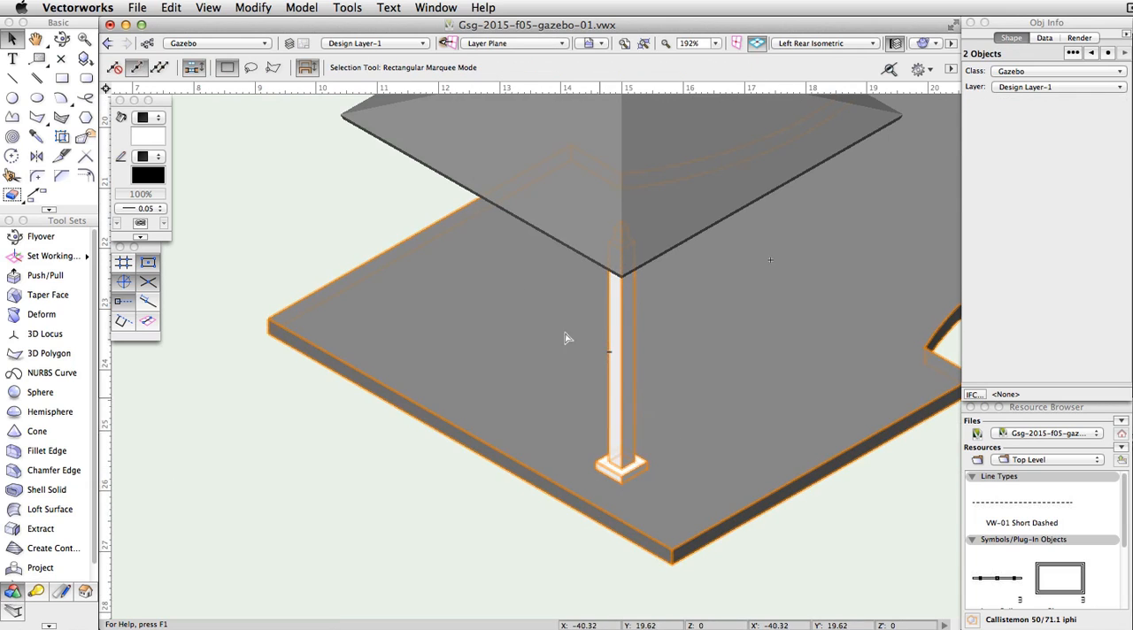
{"action": "left_click", "coordinate": [302, 7]}
{"action": "left_click", "coordinate": [336, 26]}
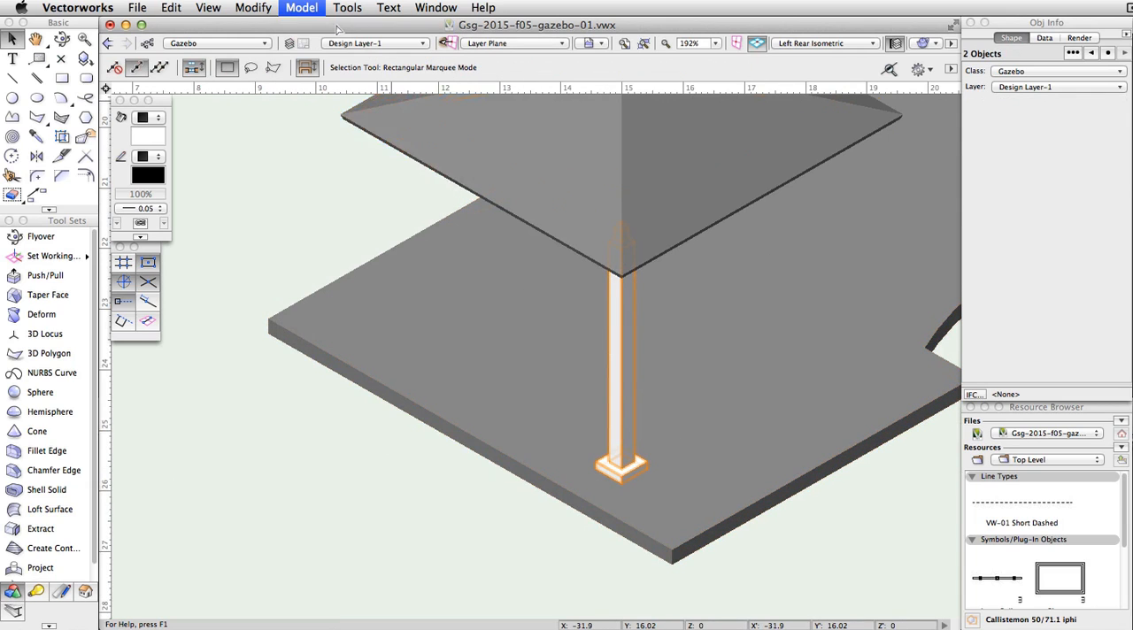
{"action": "left_click", "coordinate": [148, 137]}
{"action": "left_click", "coordinate": [194, 221]}
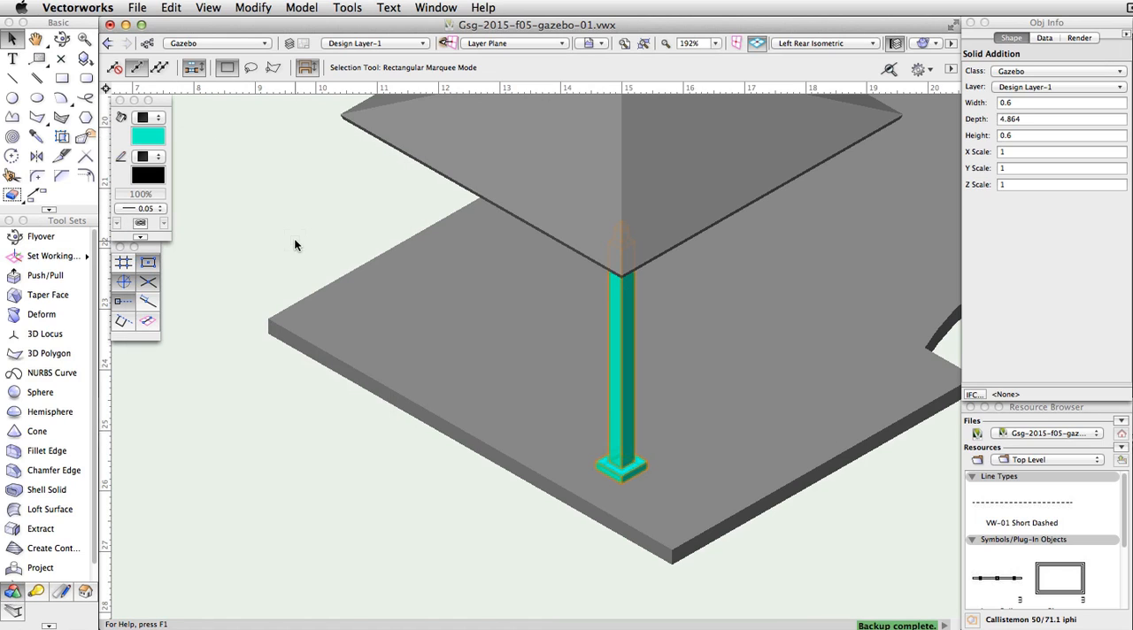
Step: In Top/Plan view, start a circular Duplicate Array of the post with 3 duplicates and 90° between duplicates
{"action": "left_click", "coordinate": [787, 46]}
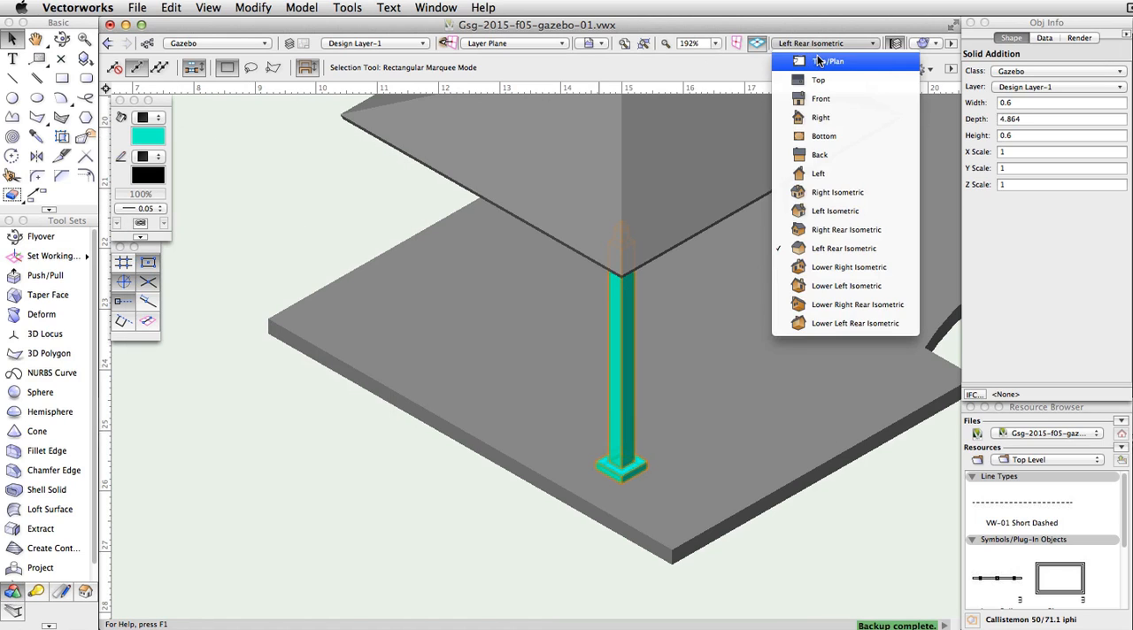
{"action": "left_click", "coordinate": [809, 57]}
{"action": "left_click", "coordinate": [171, 8]}
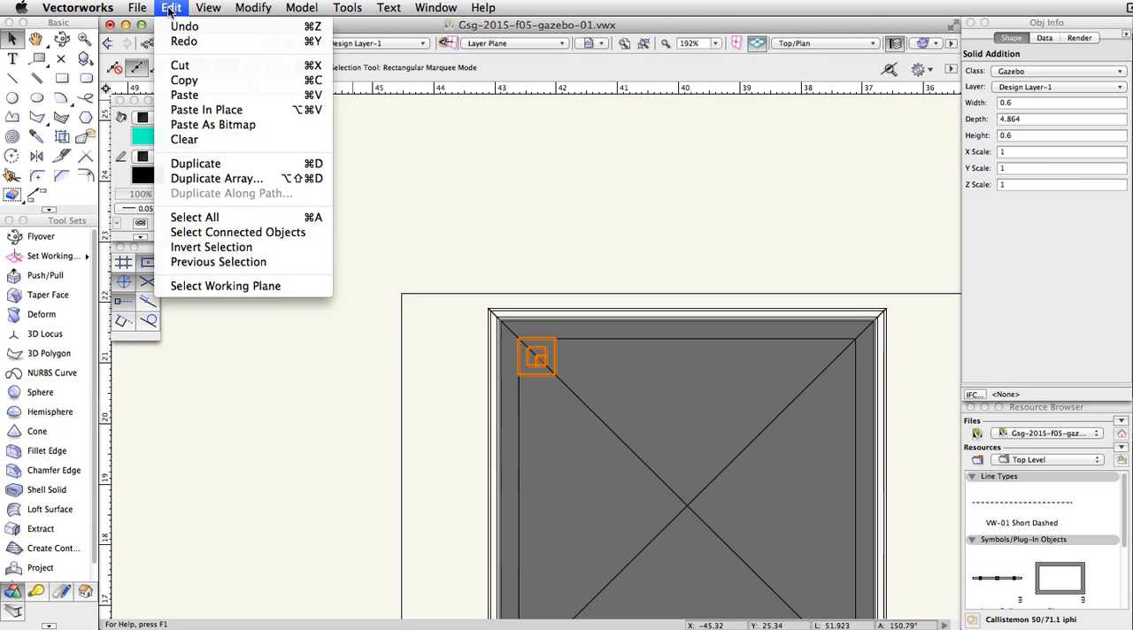
{"action": "left_click", "coordinate": [247, 180]}
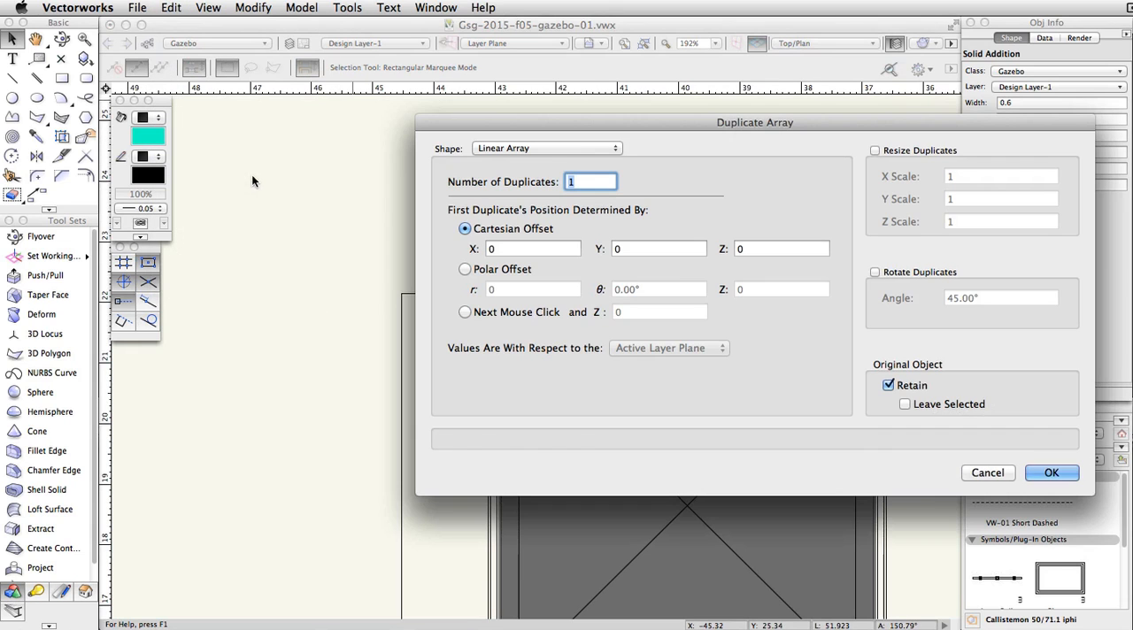
{"action": "left_click", "coordinate": [586, 149]}
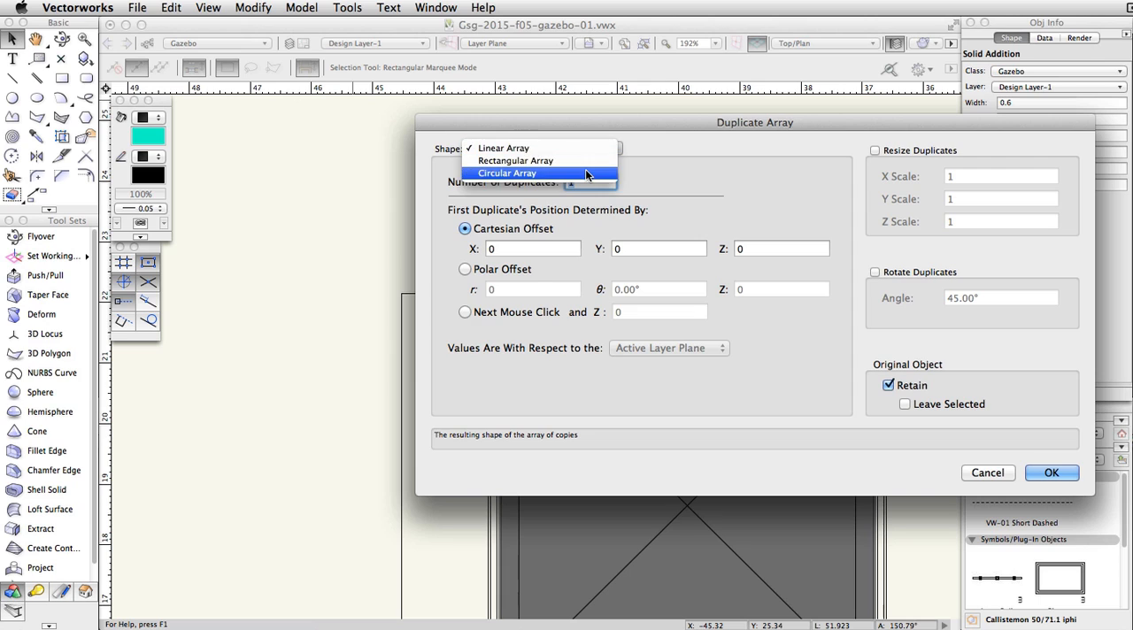
{"action": "left_click", "coordinate": [585, 171]}
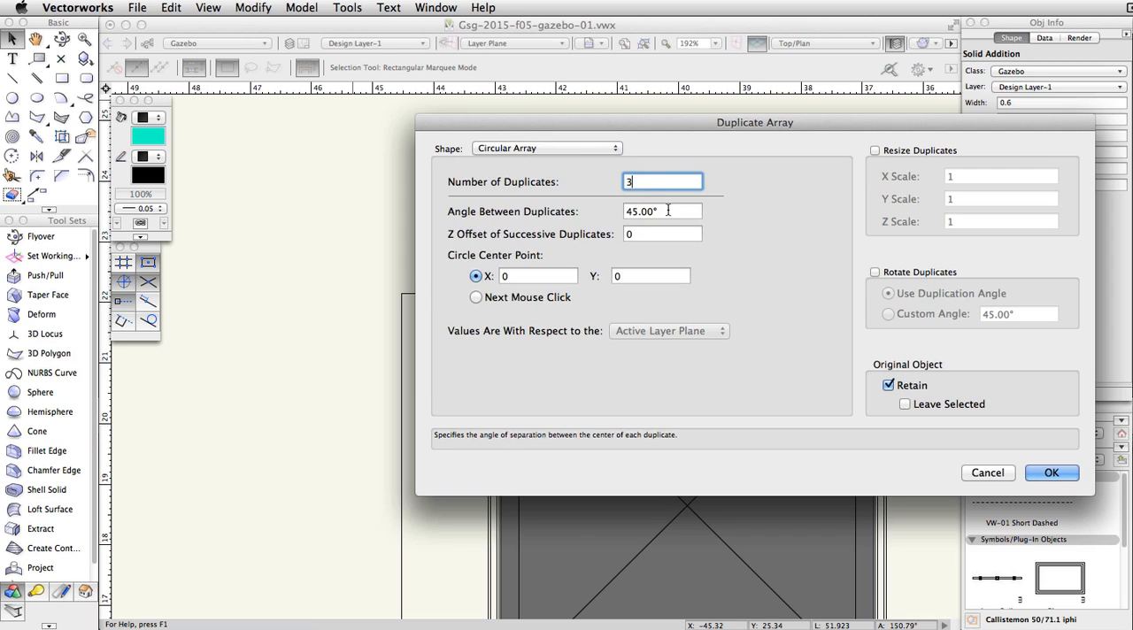
{"action": "key", "text": "Tab"}
{"action": "type", "text": "90"}
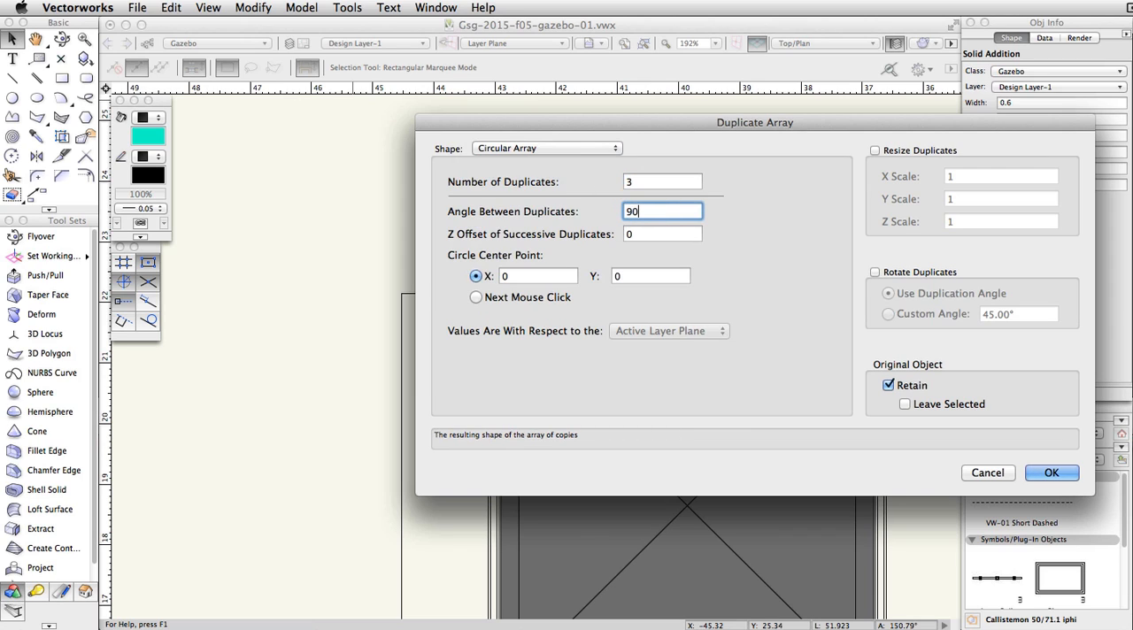
Step: Rotate the duplicates by the duplication angle, retain the original, and create the array around a picked center point at the roof's peak
{"action": "left_click", "coordinate": [475, 297]}
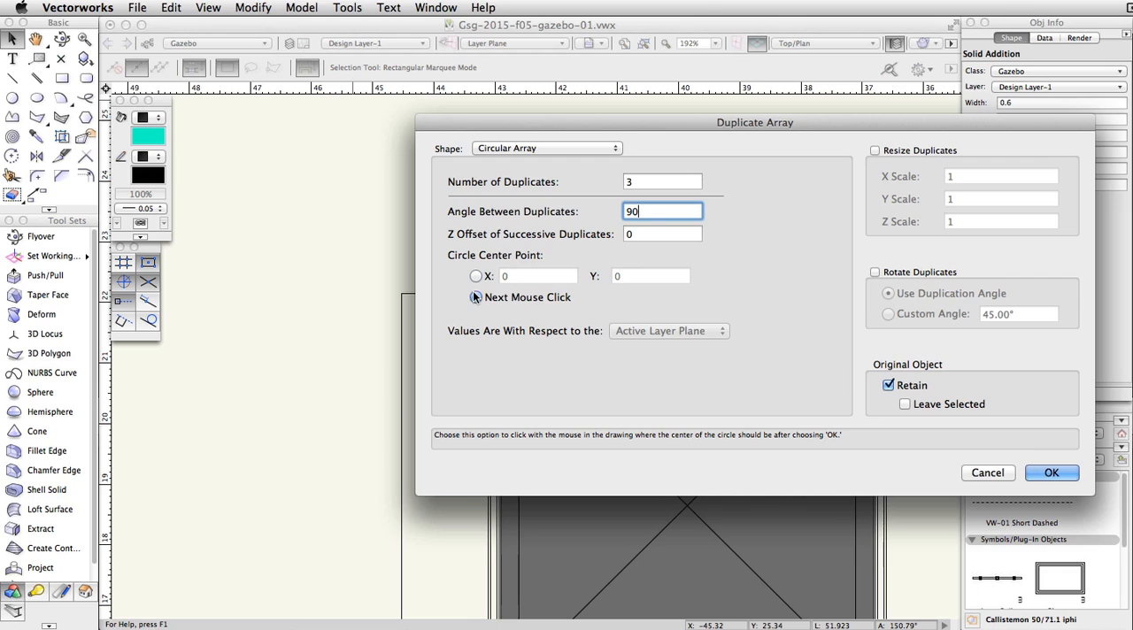
{"action": "left_click", "coordinate": [876, 272]}
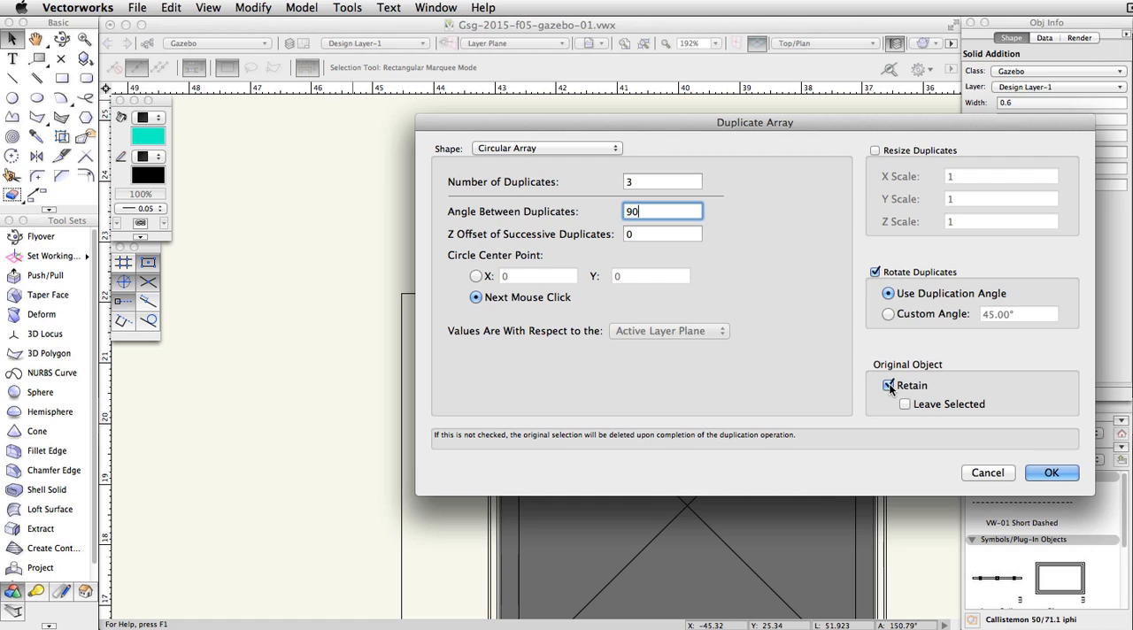
{"action": "left_click", "coordinate": [1051, 473]}
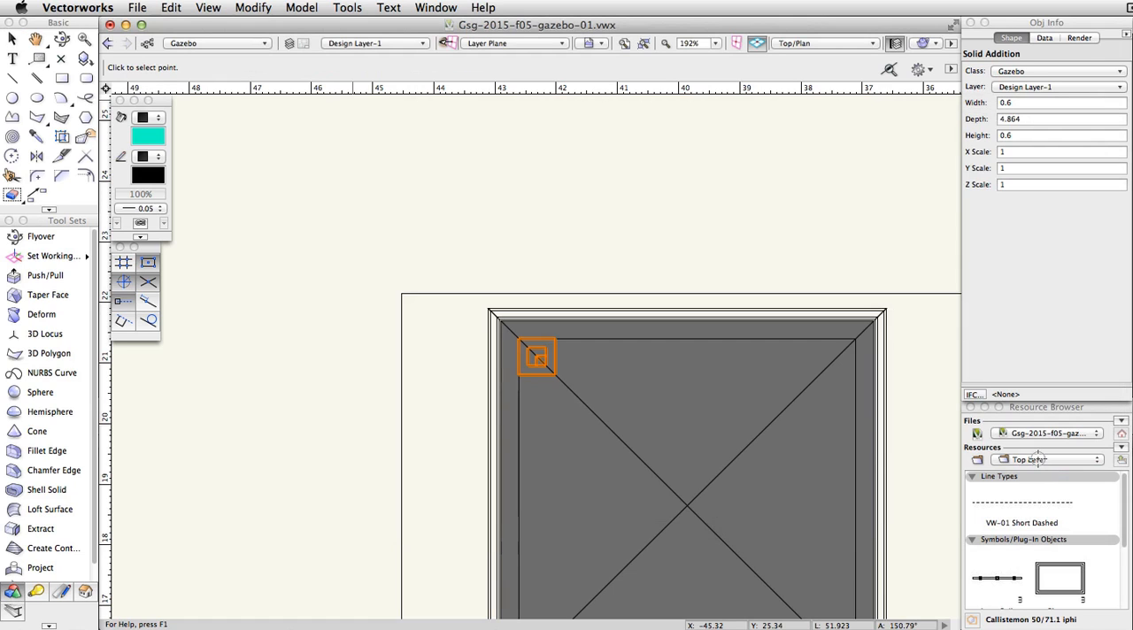
{"action": "middle_click_drag", "start_coordinate": [799, 463], "coordinate": [745, 343]}
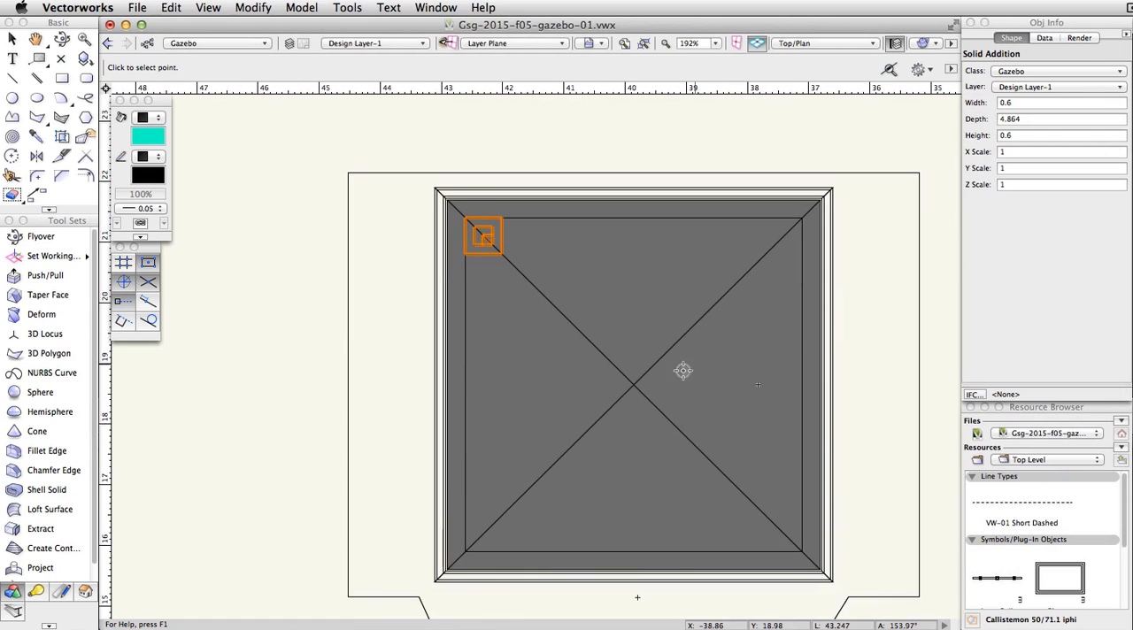
{"action": "left_click", "coordinate": [632, 384]}
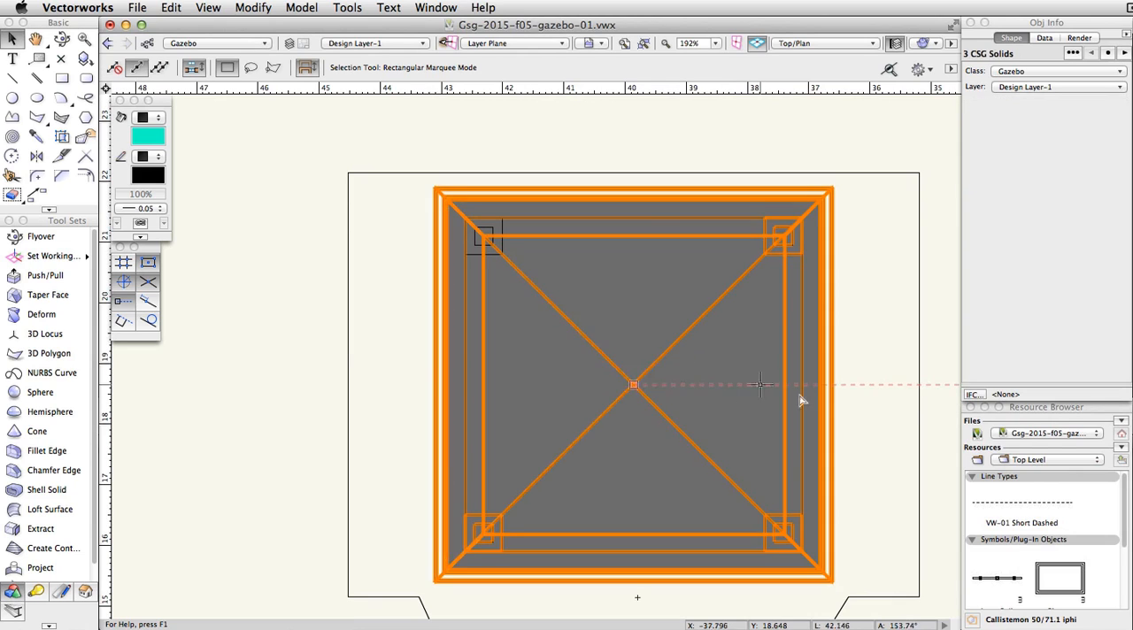